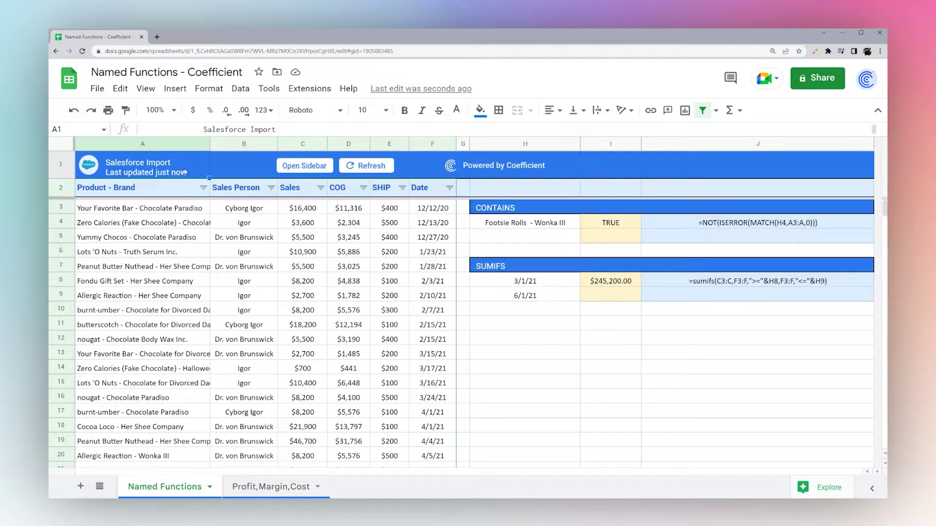
# Step: Inspect the CONTAINS formula in I4, the SUMIFS formula in I8, and the searched range A3:A
pyautogui.click(619, 222)
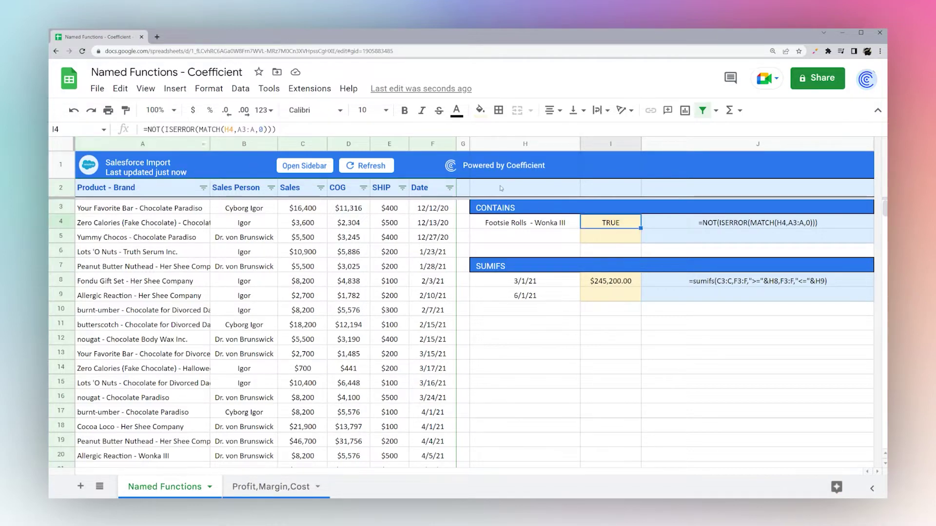
pyautogui.click(615, 287)
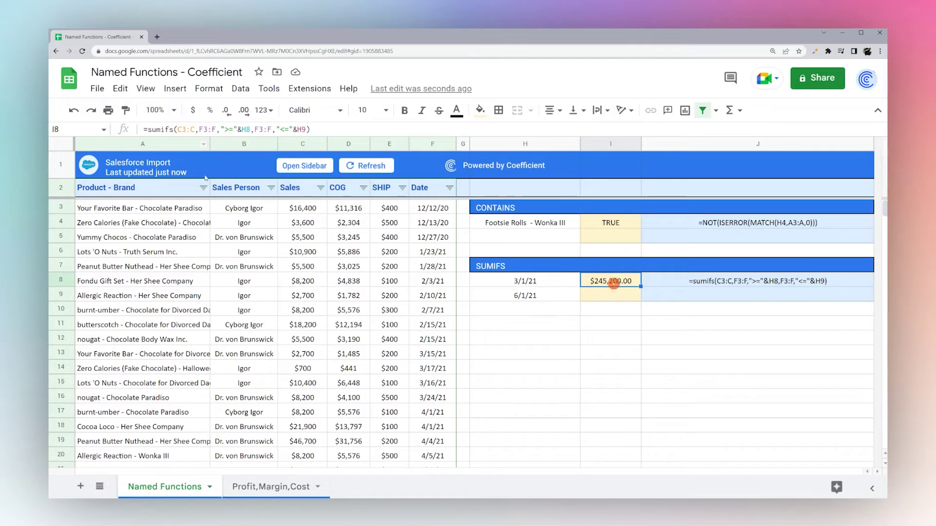
pyautogui.click(632, 225)
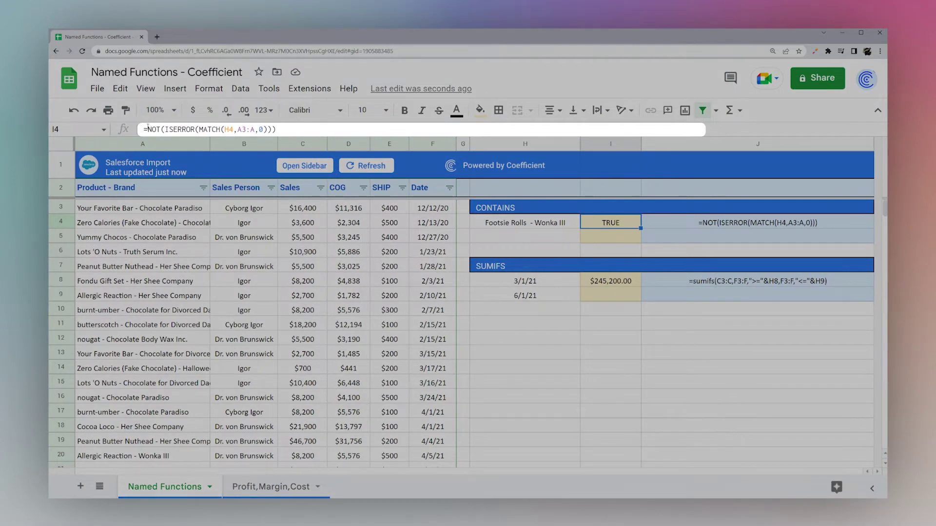
pyautogui.moveTo(148, 129); pyautogui.dragTo(307, 128)
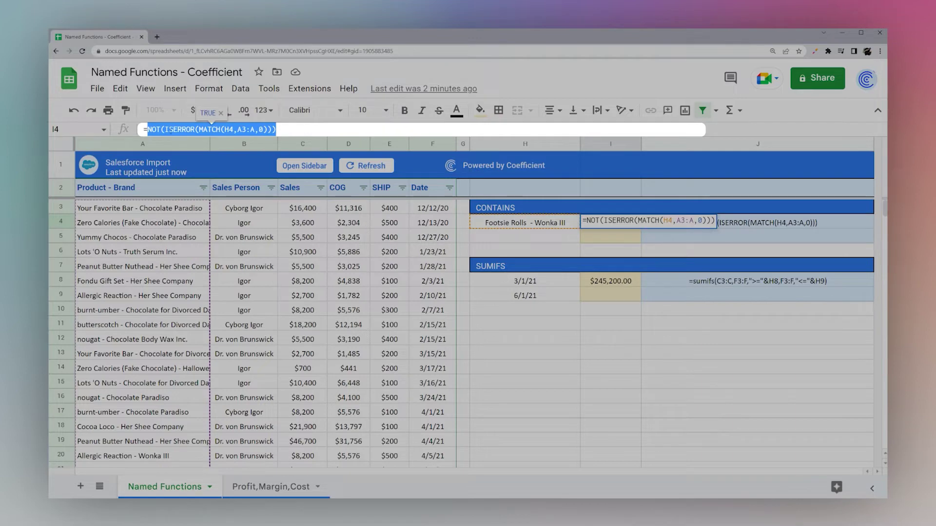
pyautogui.press('Escape')
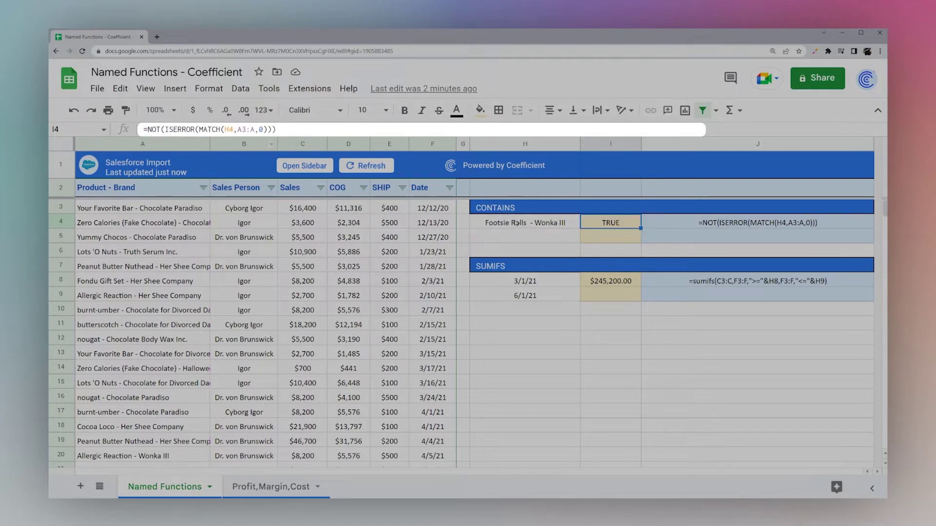
pyautogui.click(520, 227)
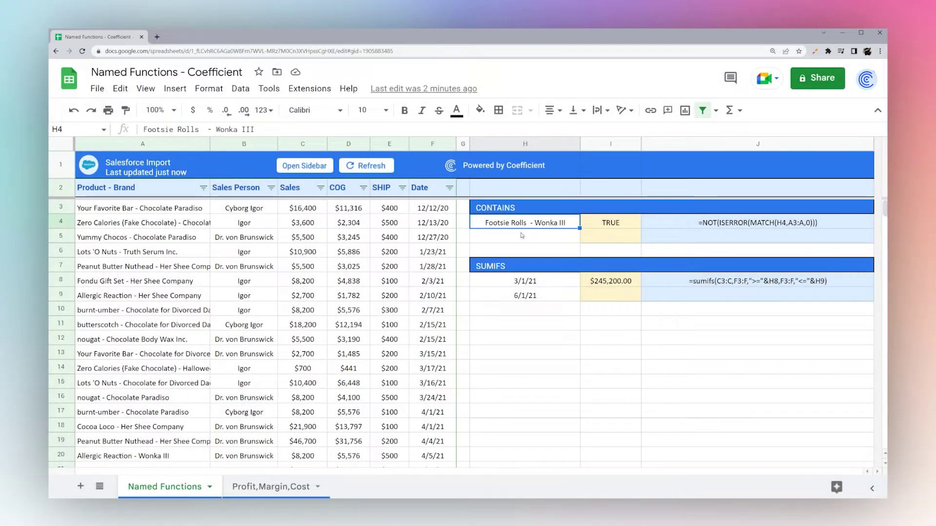
pyautogui.click(170, 208)
pyautogui.hotkey('ctrl', 'shift', 'Down')
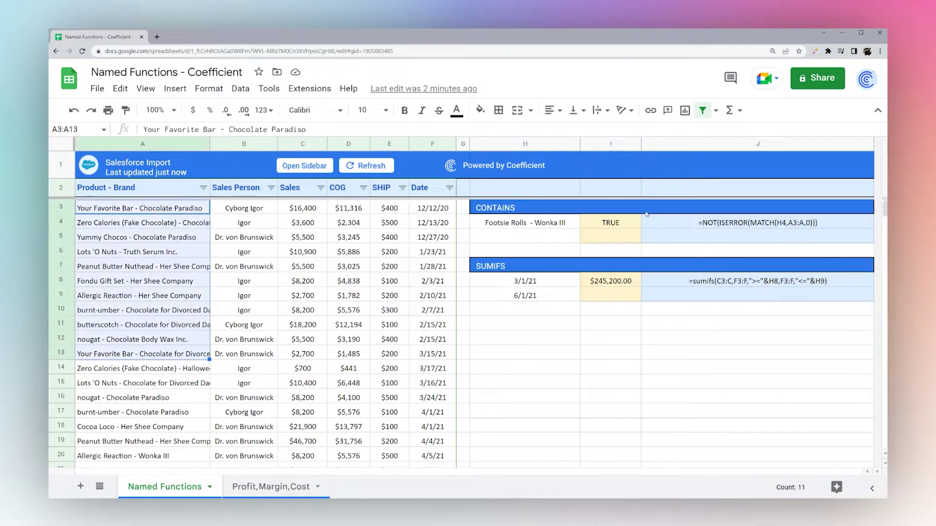
pyautogui.click(626, 226)
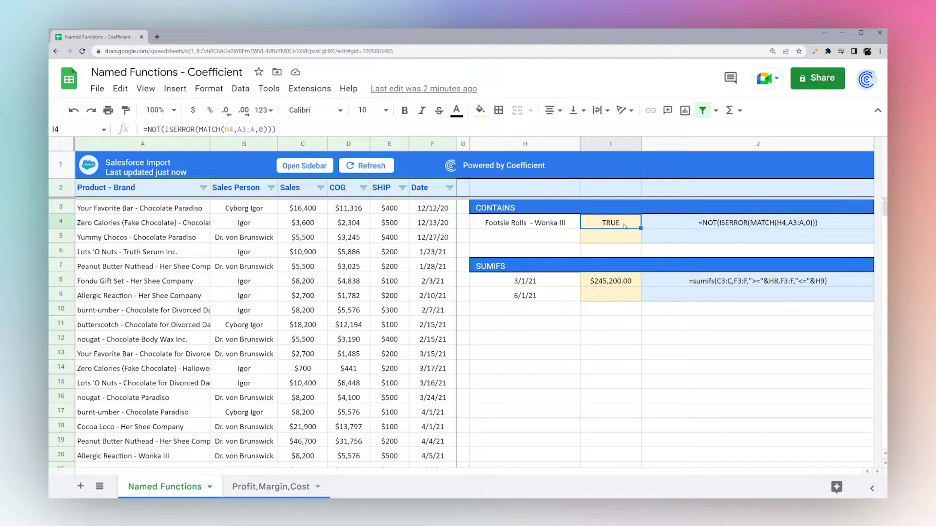
# Step: Test I4 by entering GHG in H4, undo it, and select the I4 formula text
pyautogui.click(520, 222)
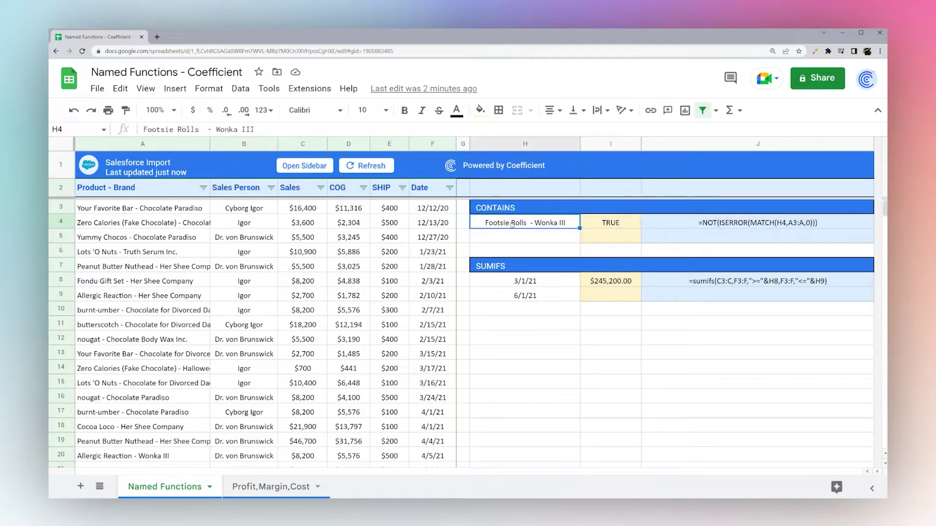
pyautogui.write('GHG')
pyautogui.press('Return')
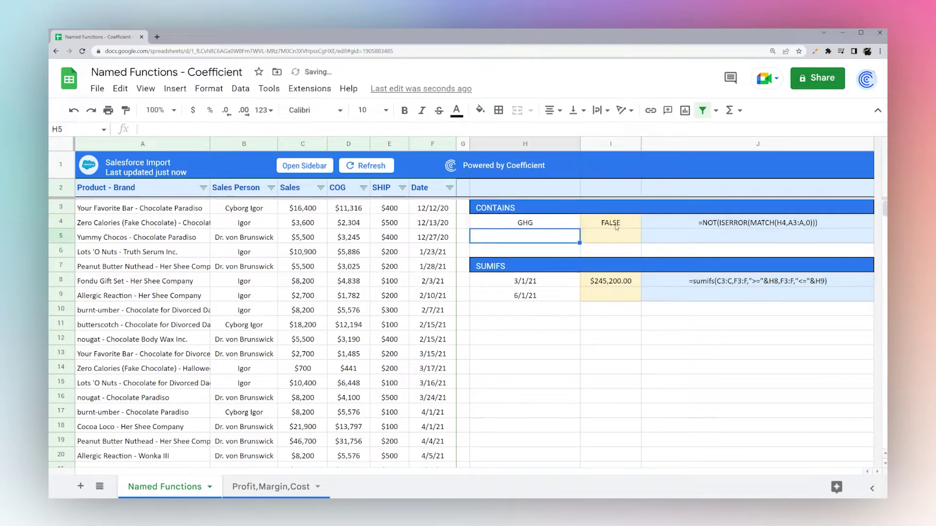
pyautogui.hotkey('ctrl', 'z')
pyautogui.click(607, 225)
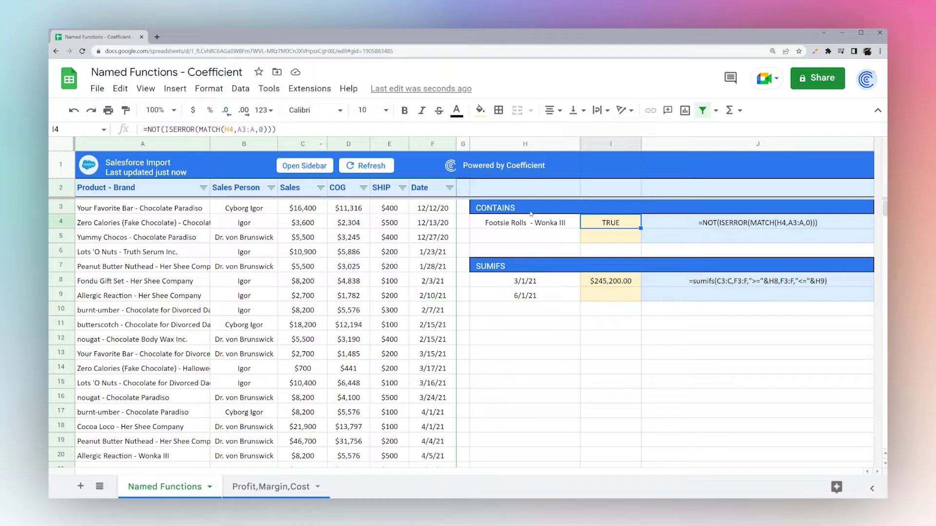
pyautogui.moveTo(280, 130); pyautogui.dragTo(147, 129)
pyautogui.hotkey('ctrl', 'c')
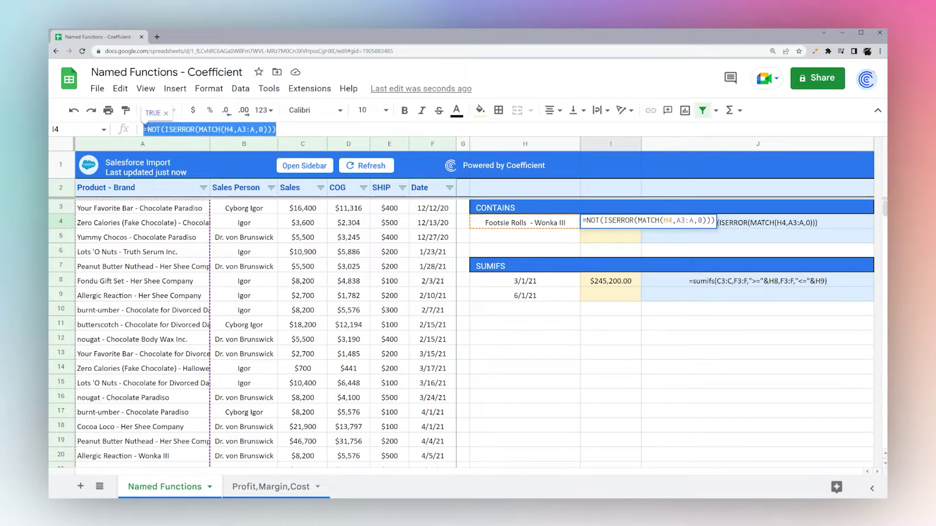
# Step: Start a new named function called CONTAINS from Data > Named functions
pyautogui.click(241, 89)
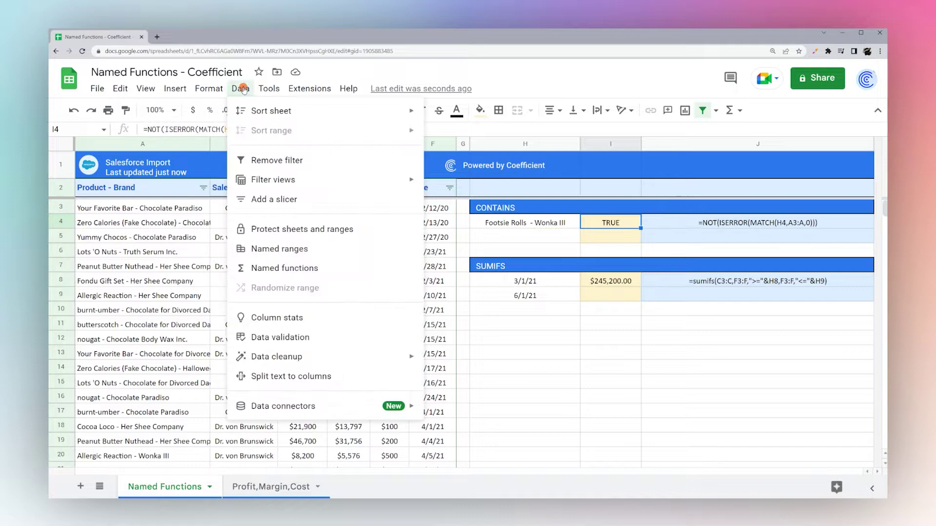
pyautogui.click(270, 272)
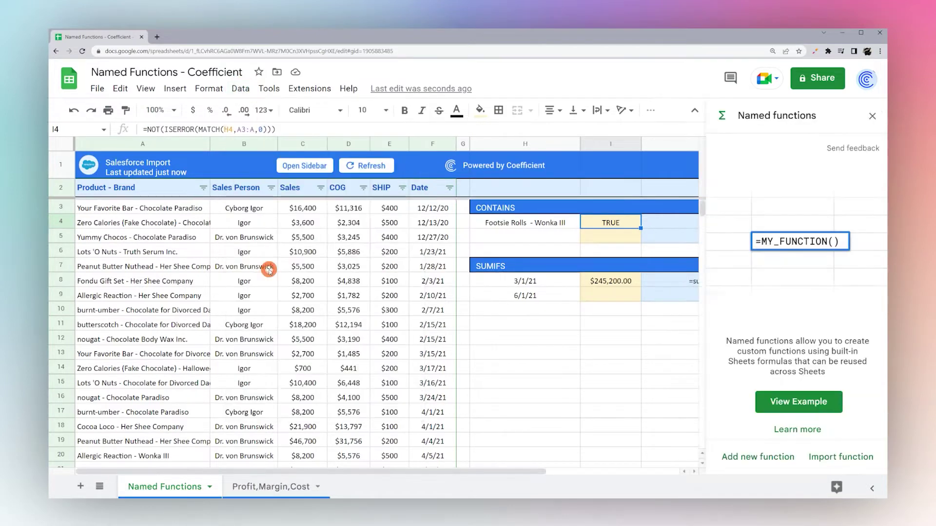
pyautogui.click(756, 459)
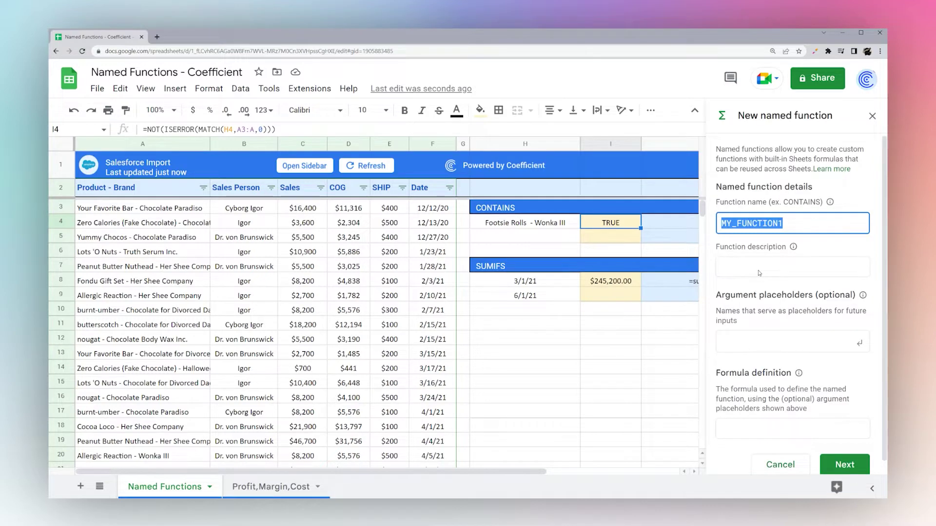
pyautogui.write('CONTAINS')
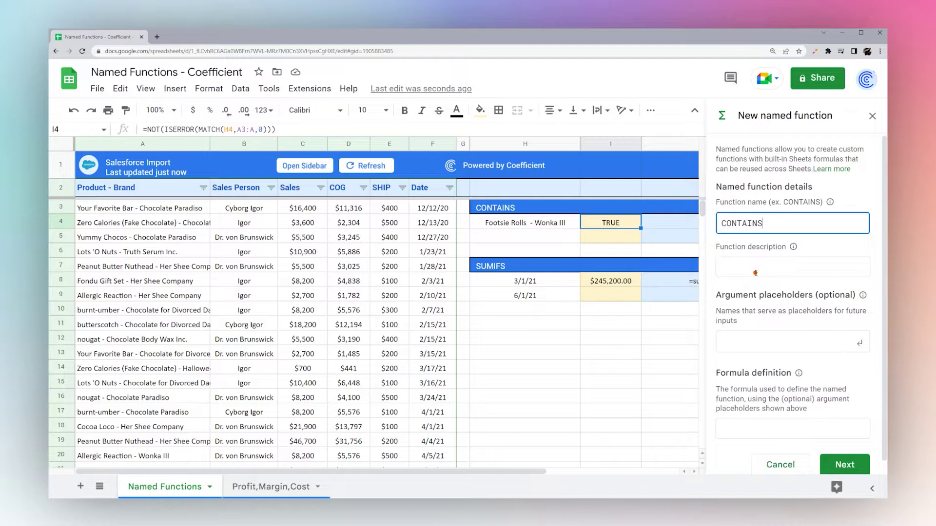
pyautogui.click(755, 273)
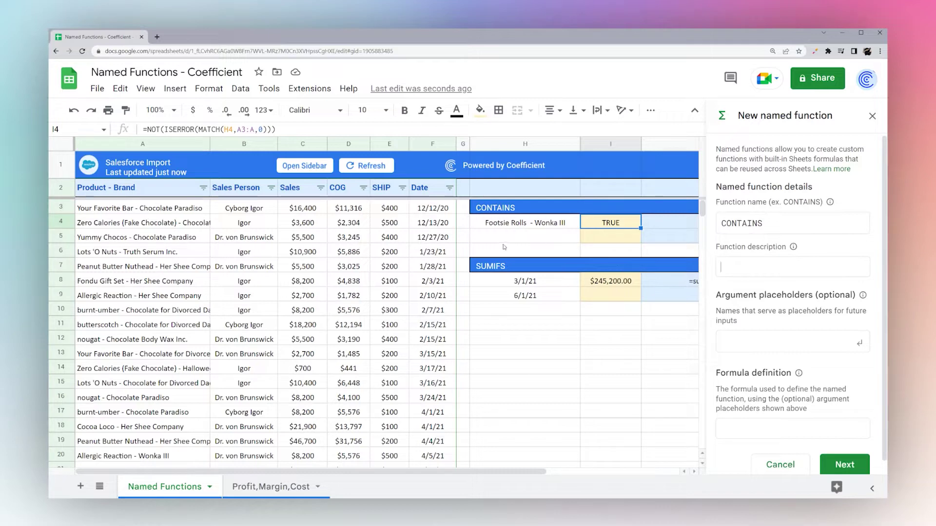
# Step: Consult the MATCH help, then describe CONTAINS as 'Returns true is the search key is found in the search column'
pyautogui.click(225, 130)
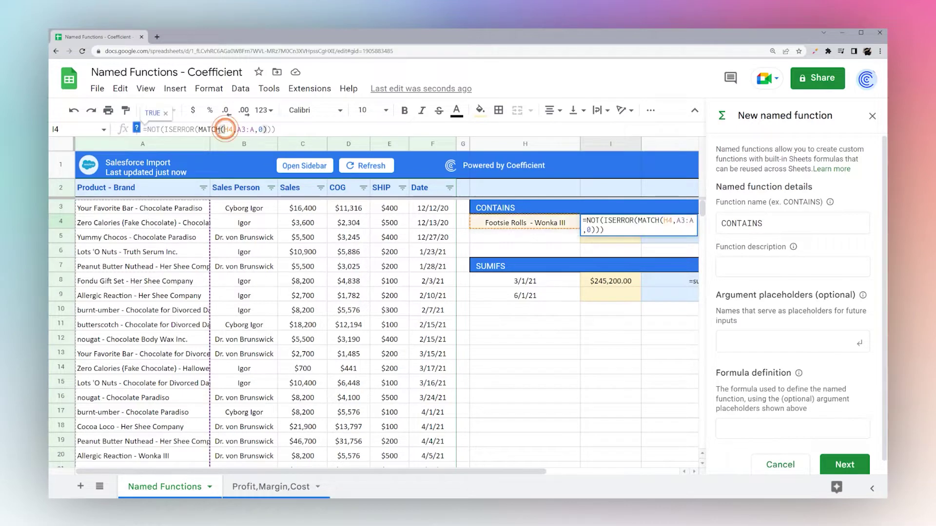
pyautogui.click(138, 130)
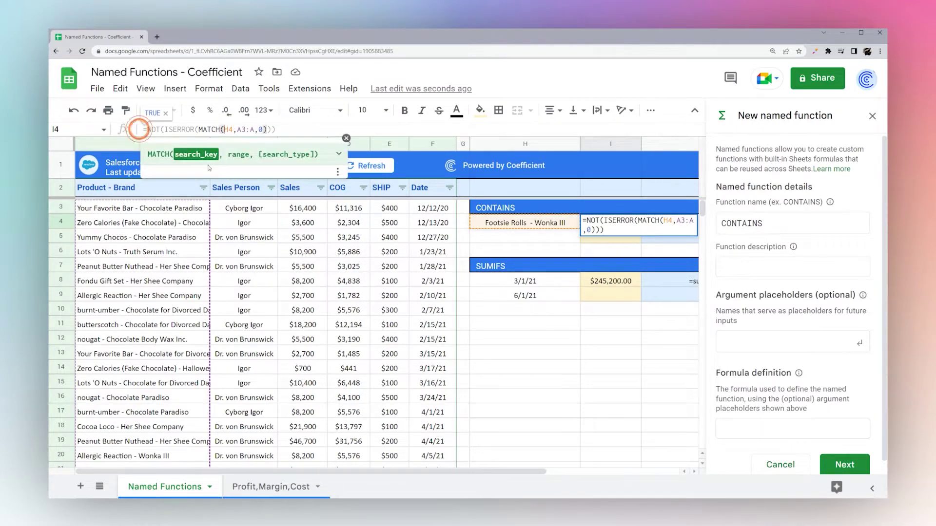
pyautogui.click(339, 155)
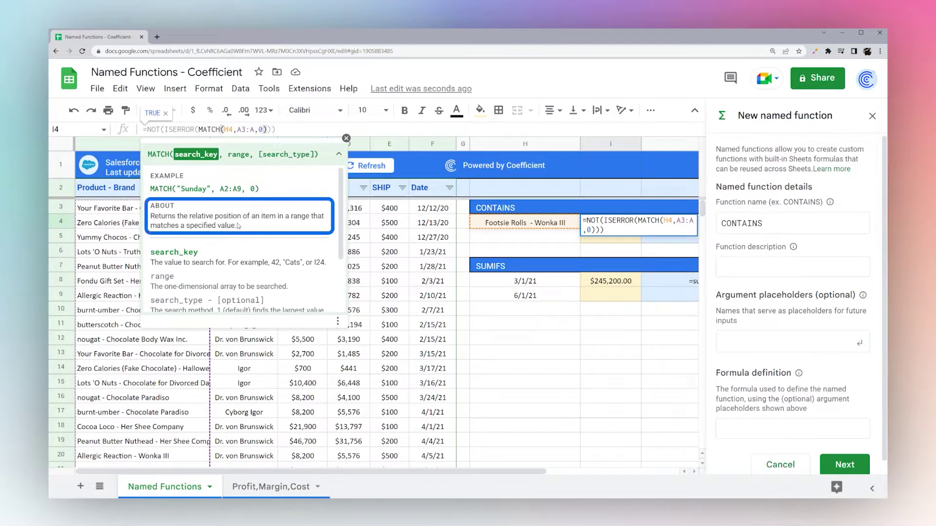
pyautogui.moveTo(238, 225); pyautogui.dragTo(154, 216)
pyautogui.click(741, 266)
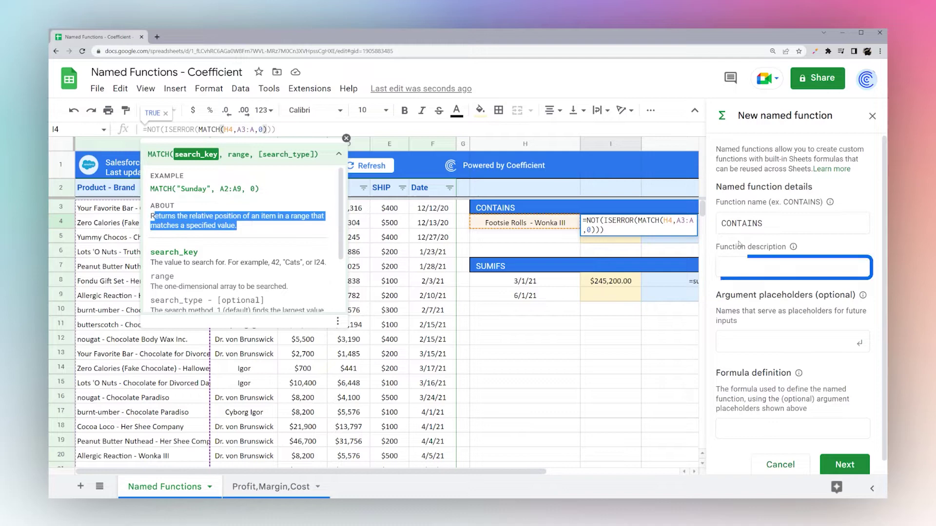
pyautogui.click(346, 138)
pyautogui.click(756, 266)
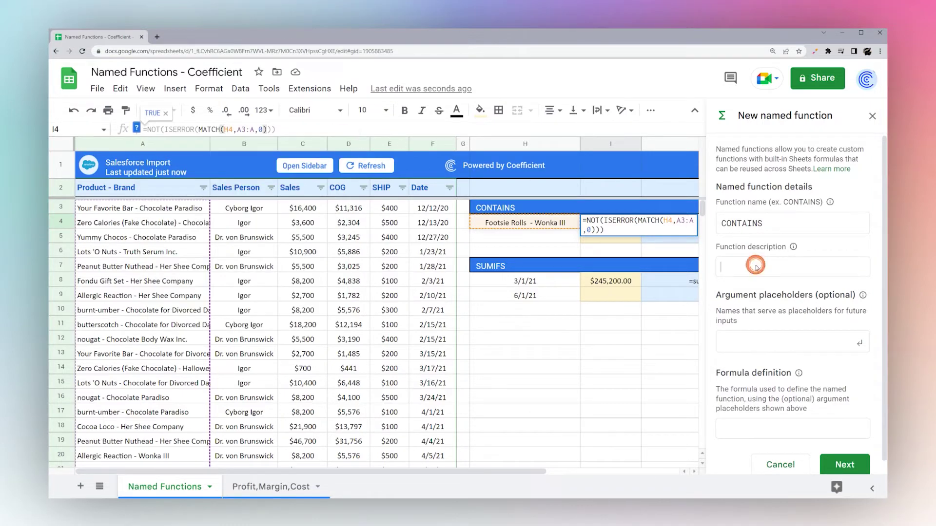
pyautogui.write('Returns true is the search ke')
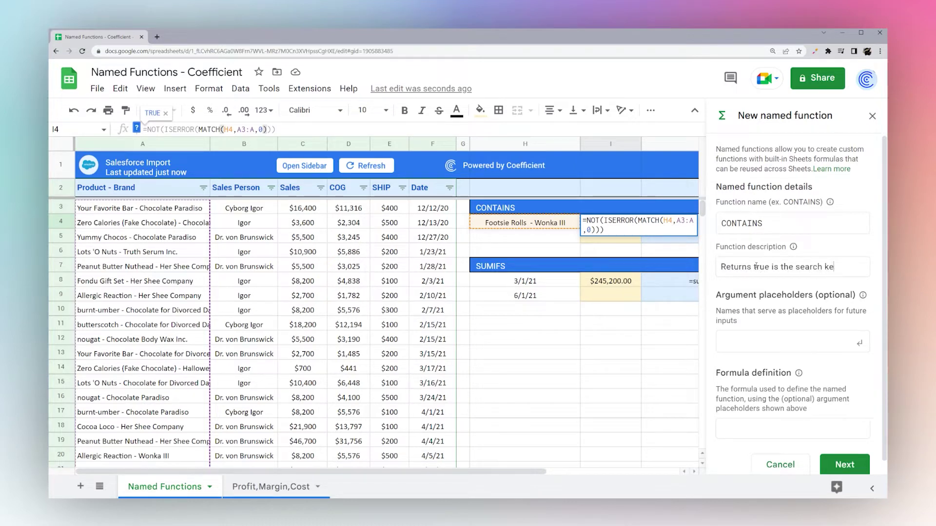
pyautogui.write('y is found in the ')
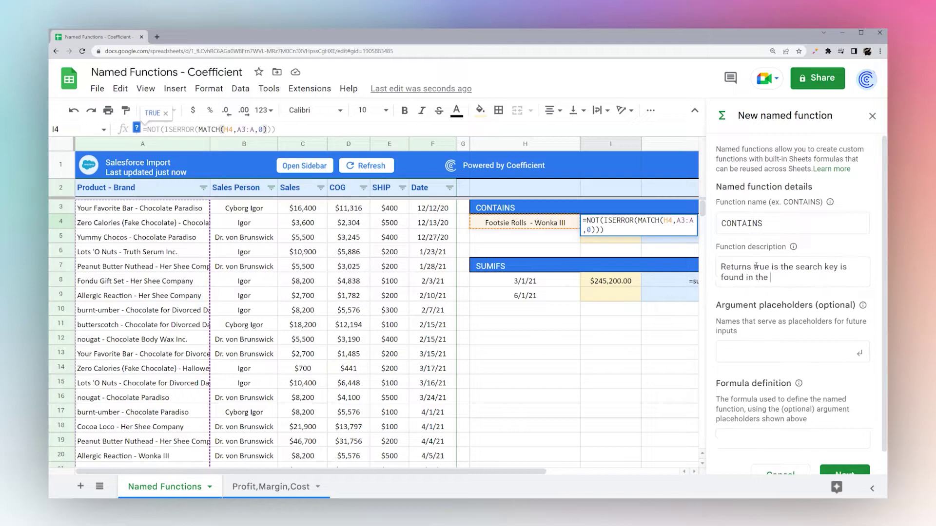
pyautogui.write('search column.')
# Step: Add the argument placeholders search_key and search_col, matching the formula's H4 and A3:A references
pyautogui.click(775, 346)
pyautogui.scroll(-1, 761, 322)
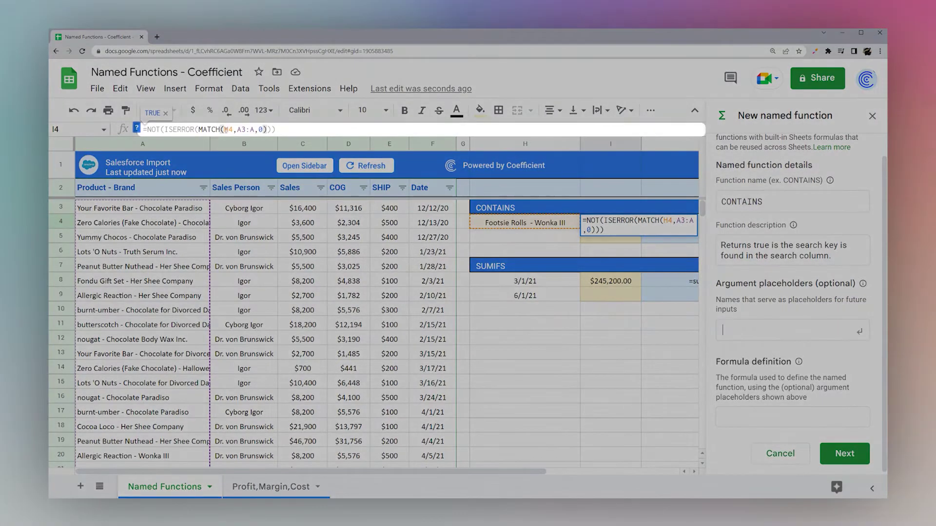
pyautogui.click(236, 129)
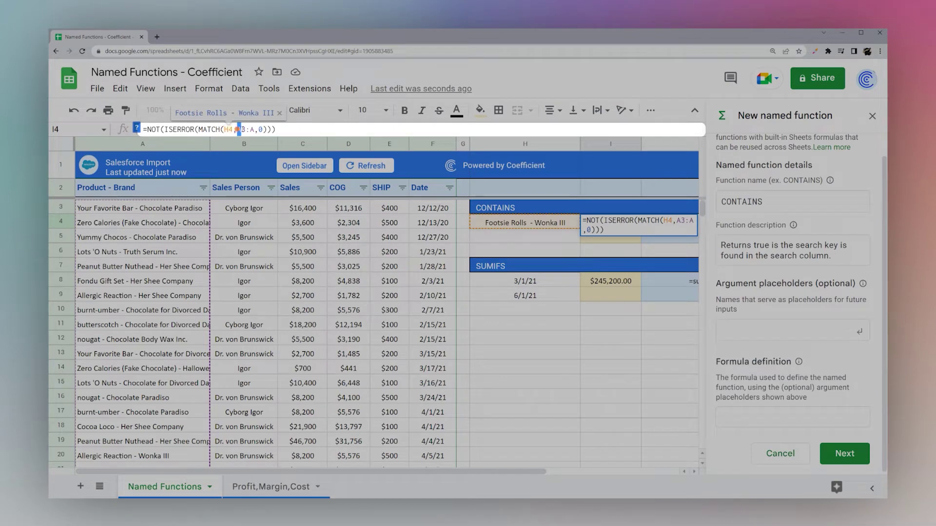
pyautogui.moveTo(237, 129); pyautogui.dragTo(254, 129)
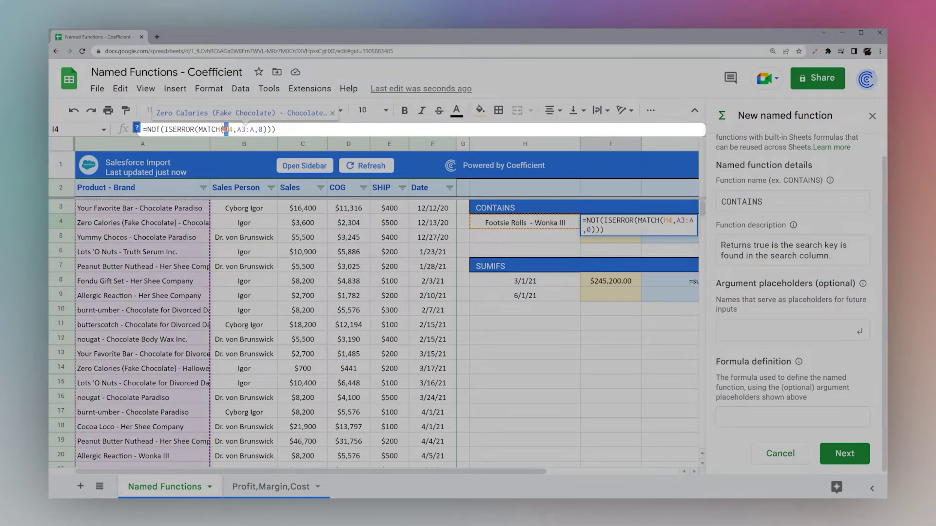
pyautogui.doubleClick(228, 129)
pyautogui.moveTo(238, 129); pyautogui.dragTo(249, 130)
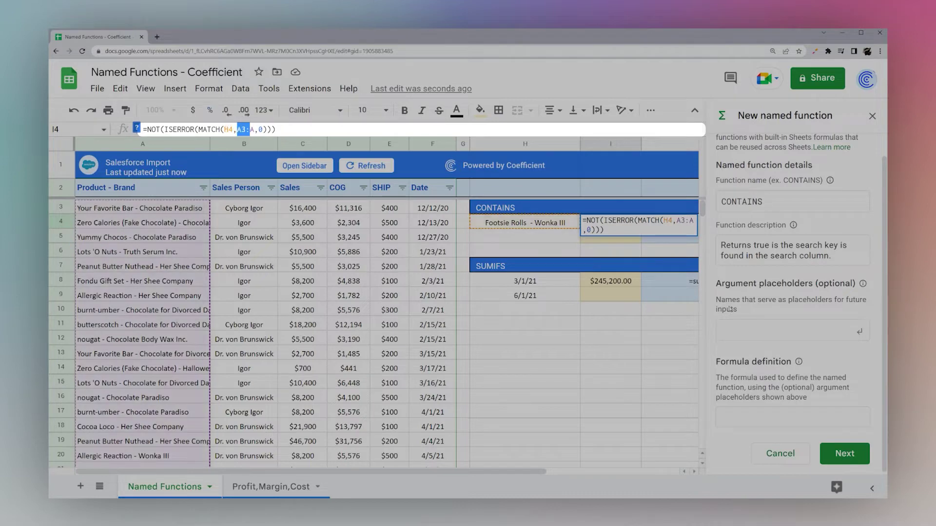
pyautogui.click(738, 330)
pyautogui.write('searc')
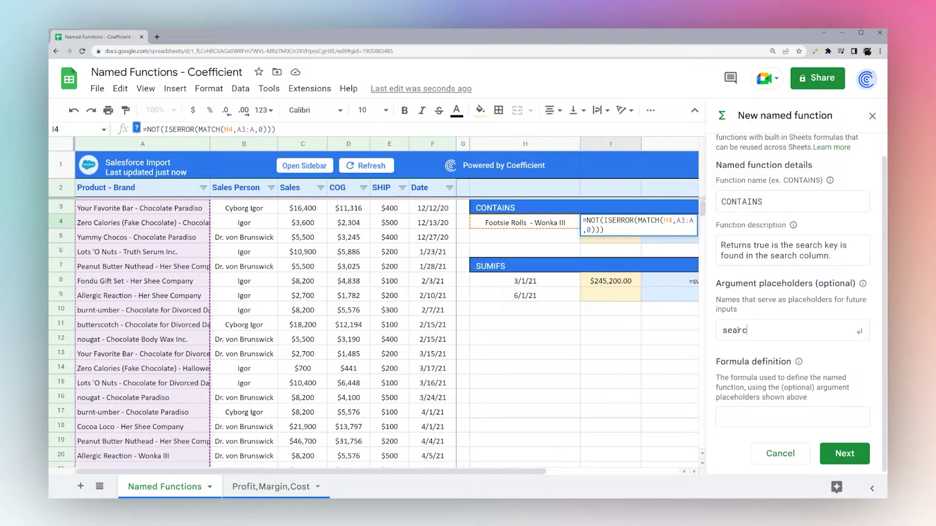
pyautogui.write('h_key')
pyautogui.press('Return')
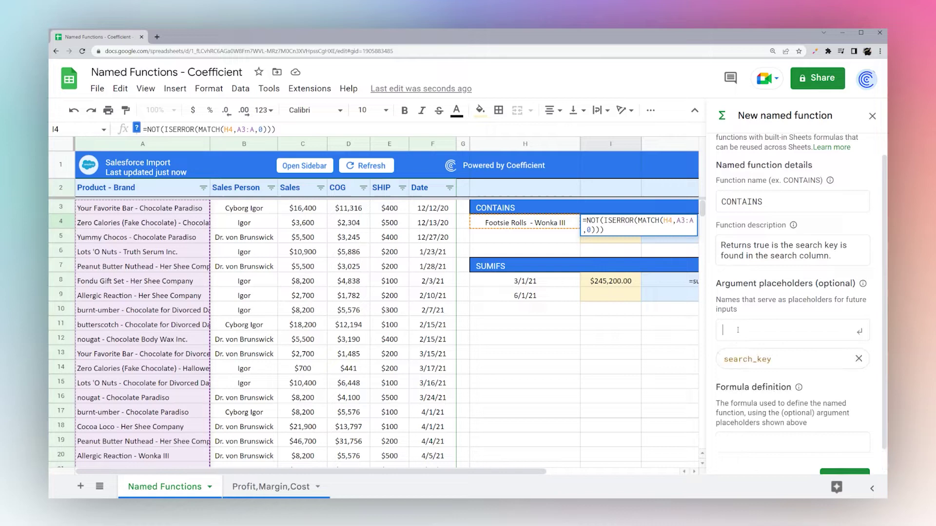
pyautogui.write('search_col')
pyautogui.press('Return')
# Step: Paste the formula as the definition, replacing H4 and A3:A to get NOT(ISERROR(MATCH(search_key,search_col,0)))
pyautogui.scroll(-1, 765, 298)
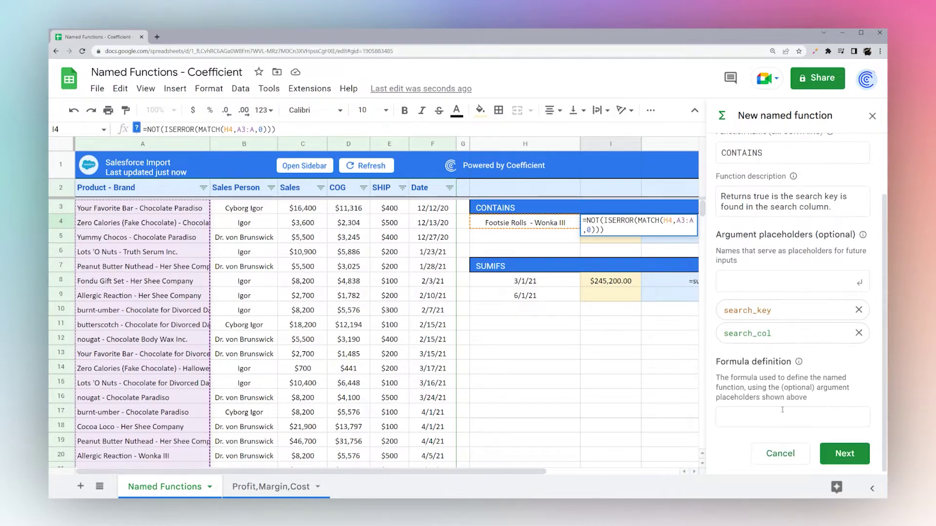
pyautogui.click(764, 424)
pyautogui.hotkey('ctrl', 'v')
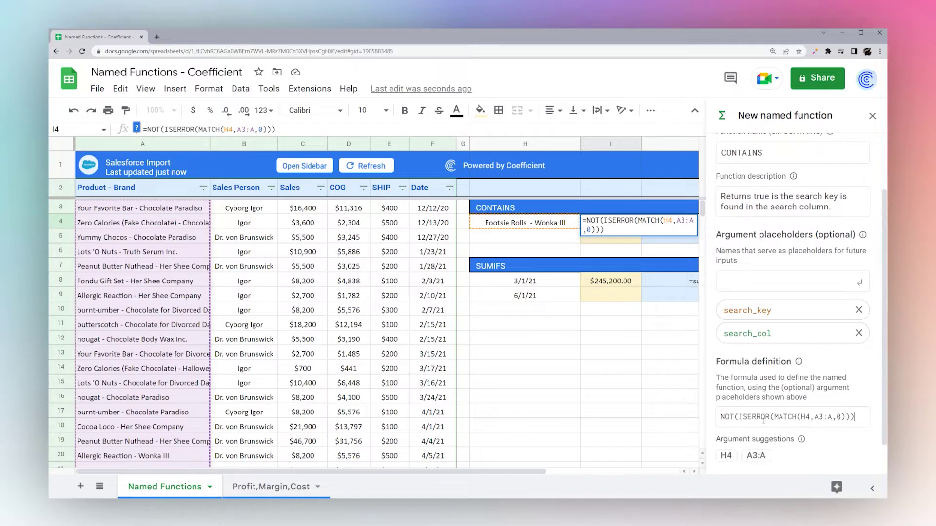
pyautogui.click(756, 415)
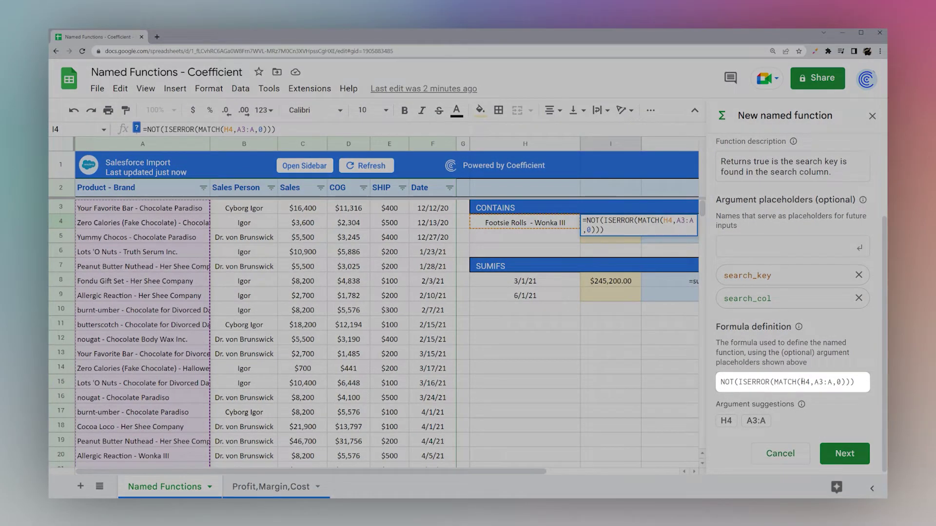
pyautogui.doubleClick(802, 382)
pyautogui.write('search_ke')
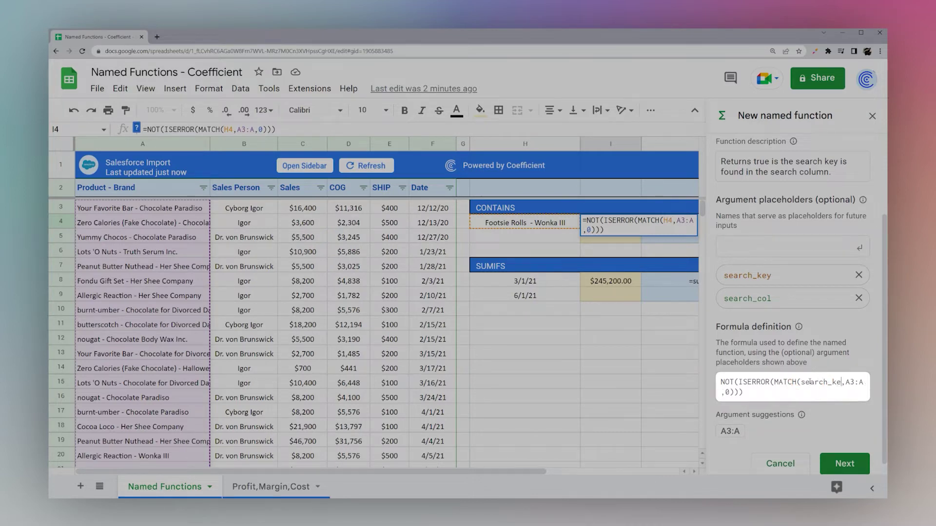
pyautogui.write('y')
pyautogui.press('Right')
pyautogui.hotkey('shift', 'Right')
pyautogui.hotkey('shift', 'Right')
pyautogui.hotkey('shift', 'Right')
pyautogui.hotkey('shift', 'Right')
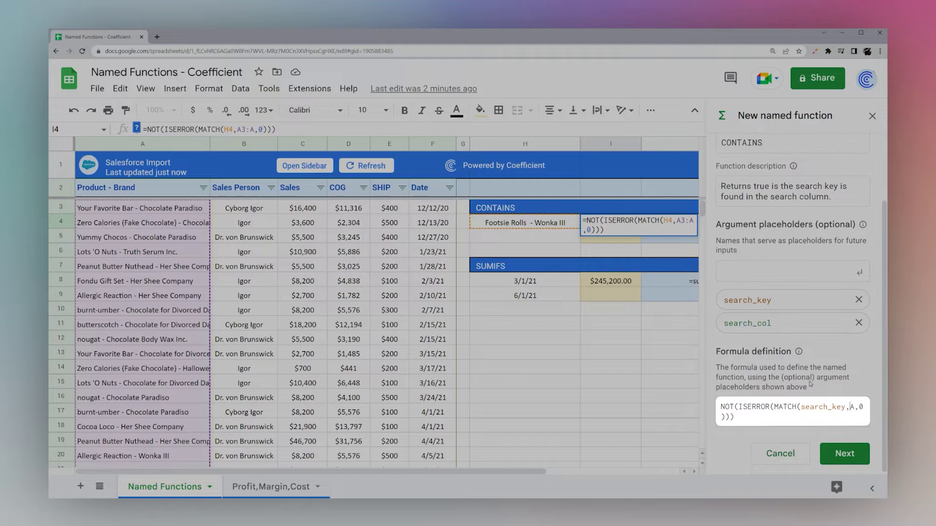
pyautogui.write('search_col')
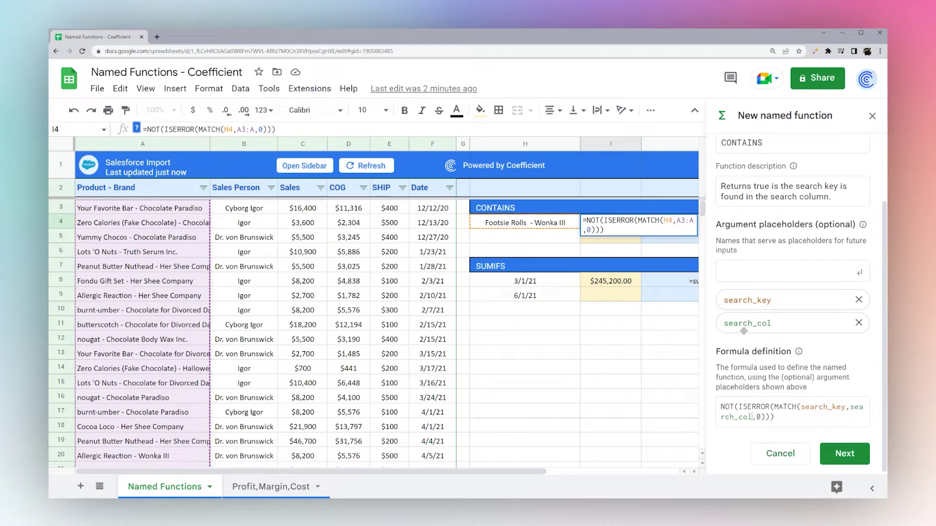
pyautogui.moveTo(721, 407); pyautogui.dragTo(784, 411)
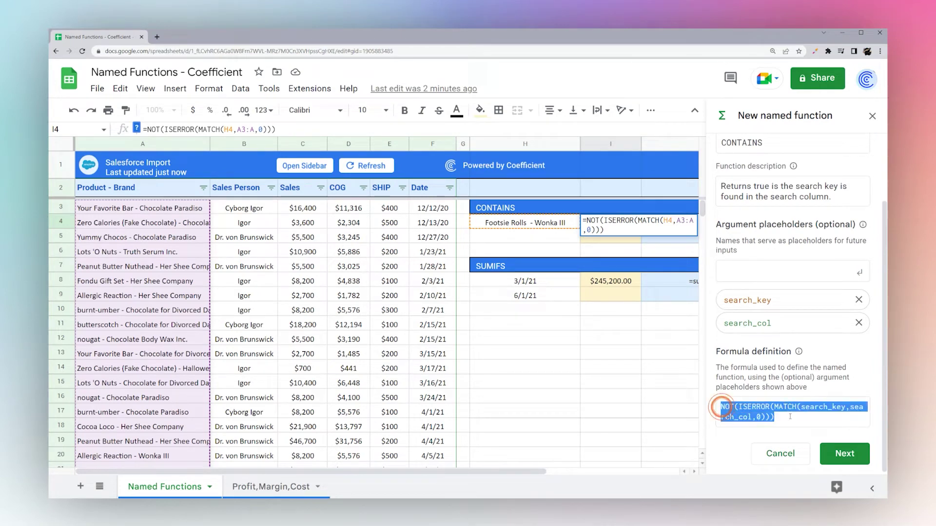
pyautogui.click(841, 453)
# Step: Describe search_key and search_col ('The key we want to search for', 'Column that we want to search'), add examples, and create CONTAINS
pyautogui.scroll(3, 776, 258)
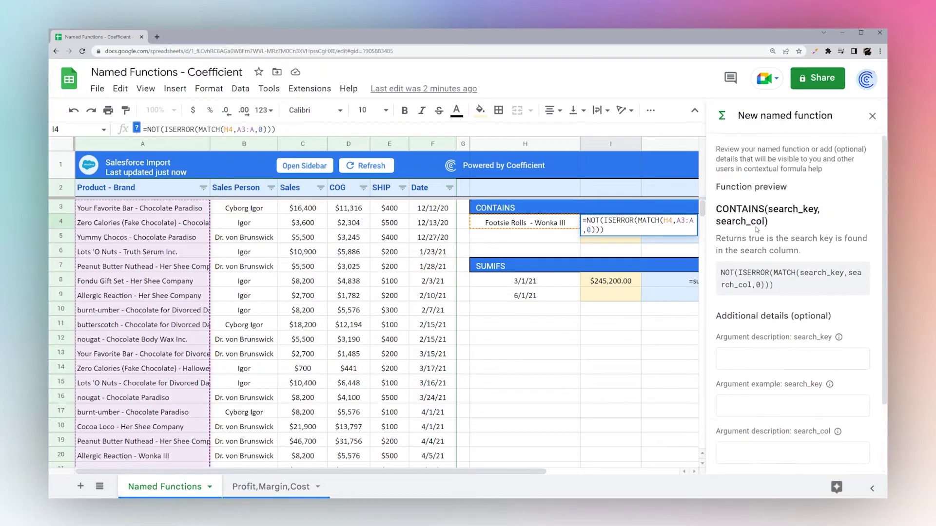
pyautogui.click(765, 367)
pyautogui.scroll(-2, 783, 349)
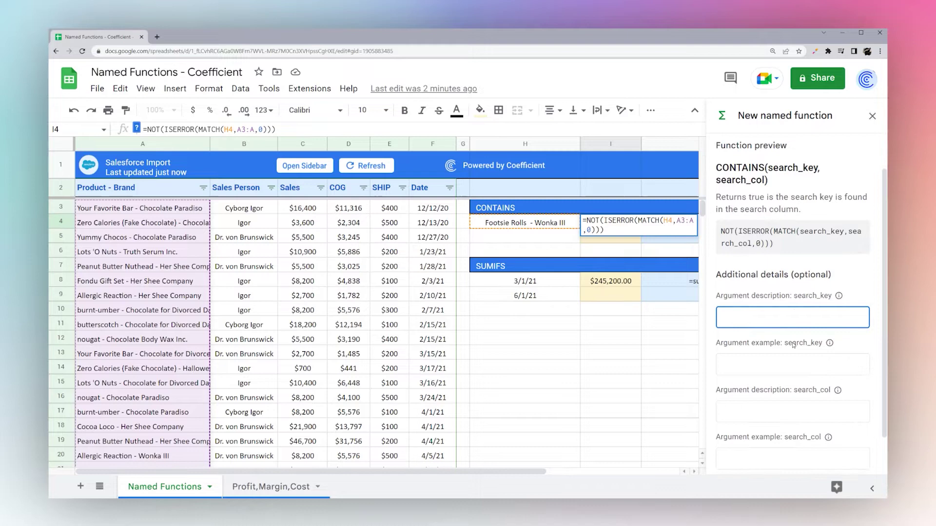
pyautogui.scroll(1, 784, 317)
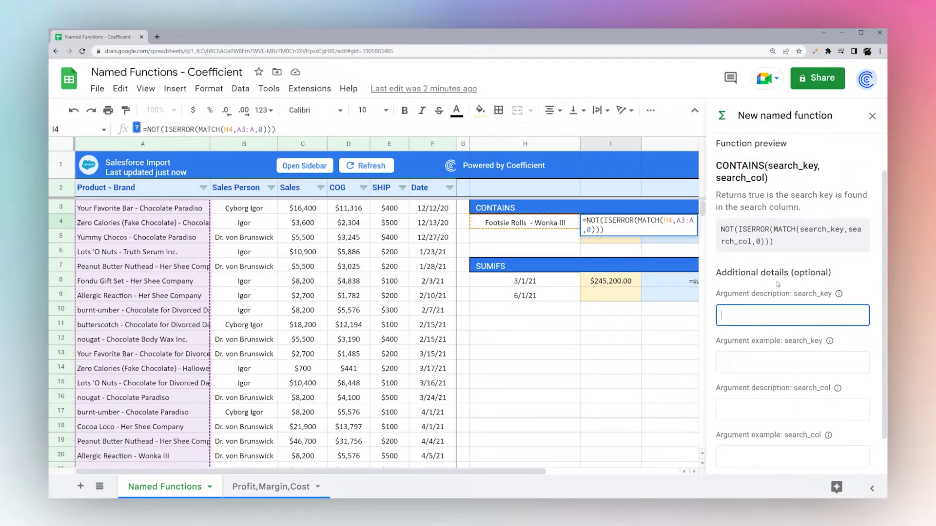
pyautogui.scroll(-1, 777, 284)
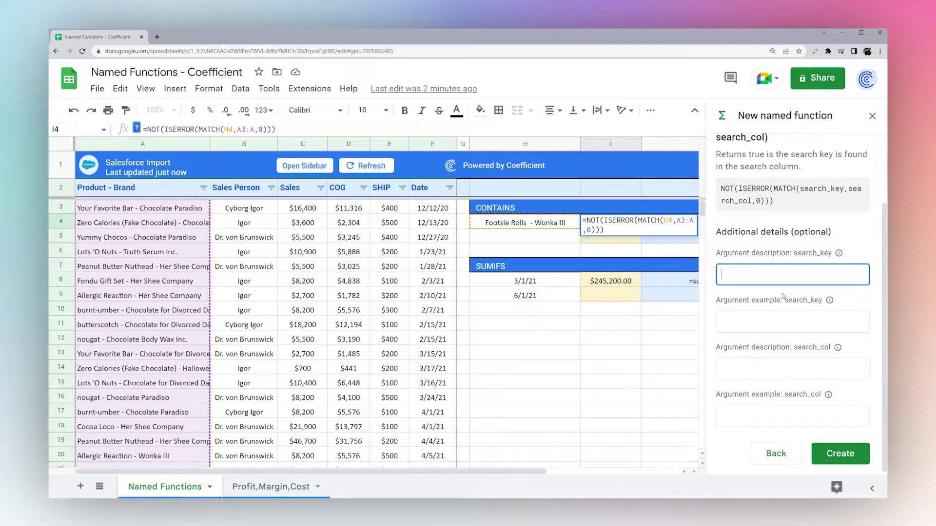
pyautogui.write('The key we want to search for')
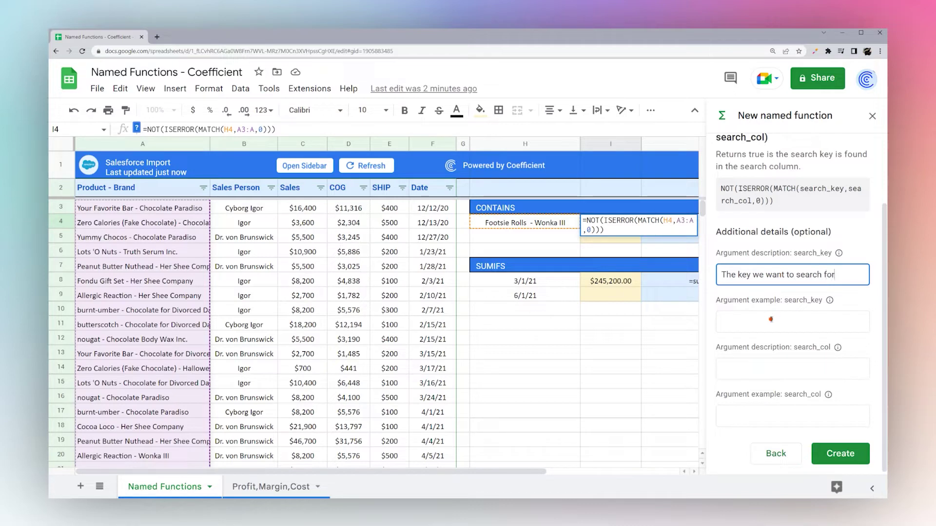
pyautogui.click(771, 319)
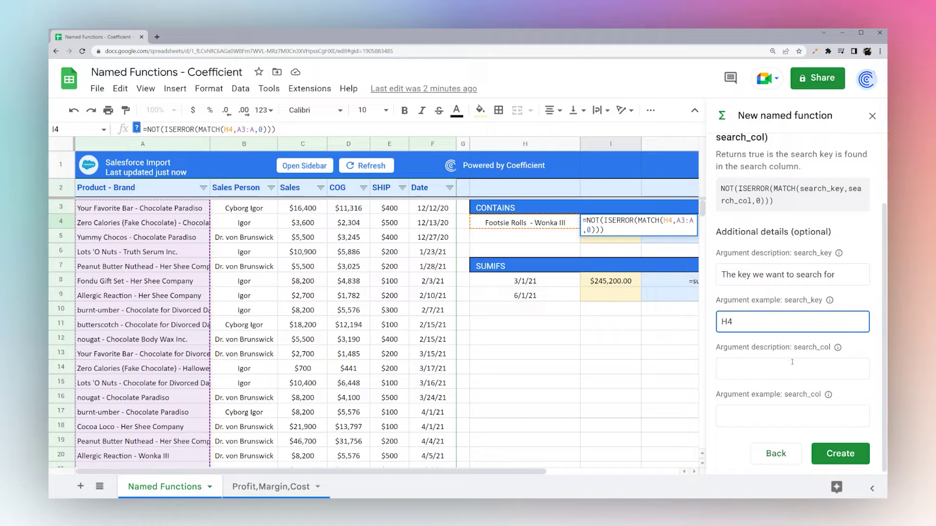
pyautogui.click(776, 372)
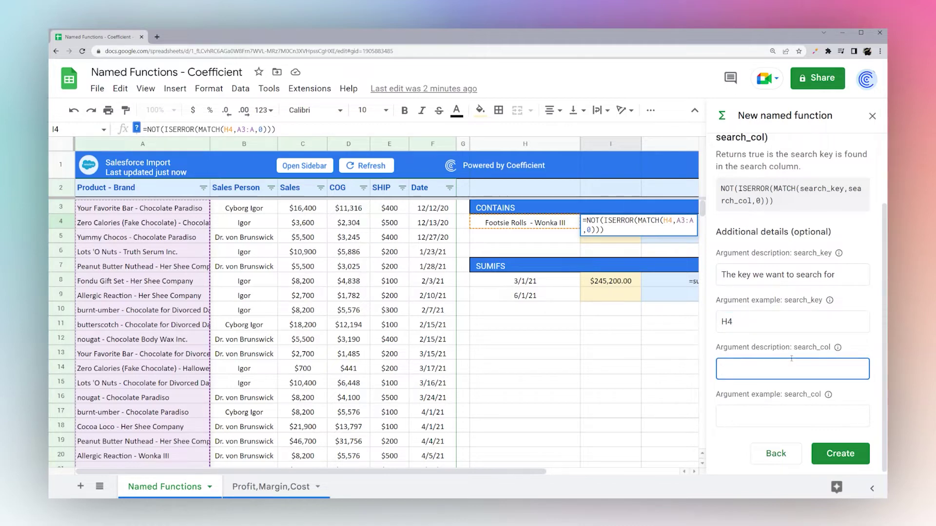
pyautogui.write('Column that we want to search')
pyautogui.click(761, 417)
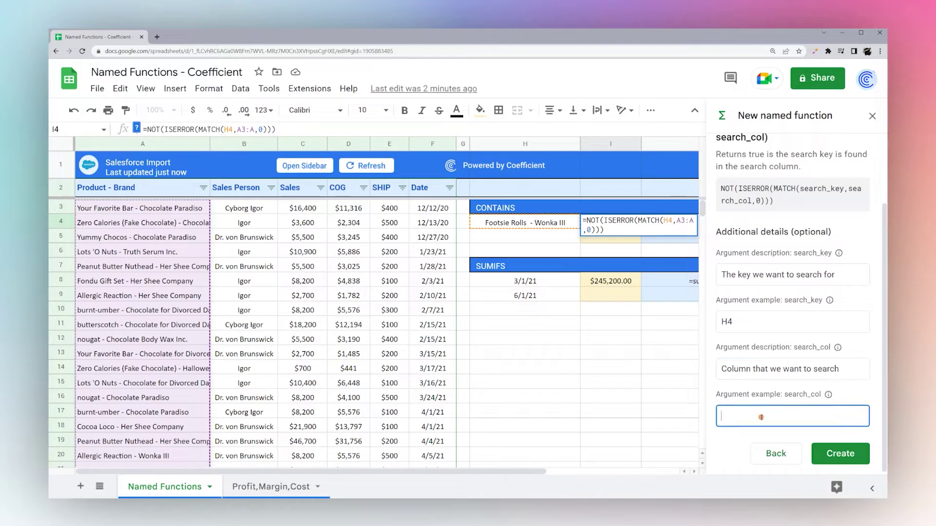
pyautogui.write('A3:A')
pyautogui.click(837, 453)
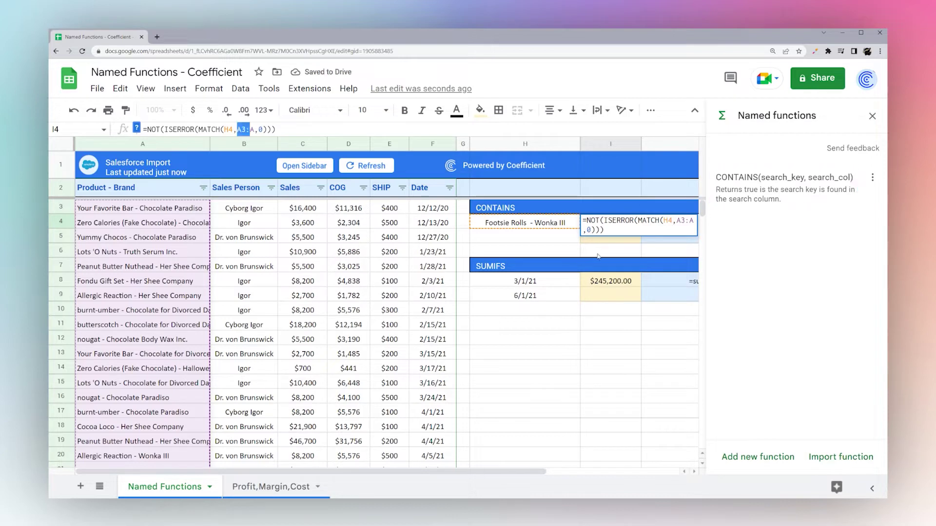
# Step: Start =CONTAINS( in I5 from the autocomplete and read the function's help description and arguments
pyautogui.click(604, 237)
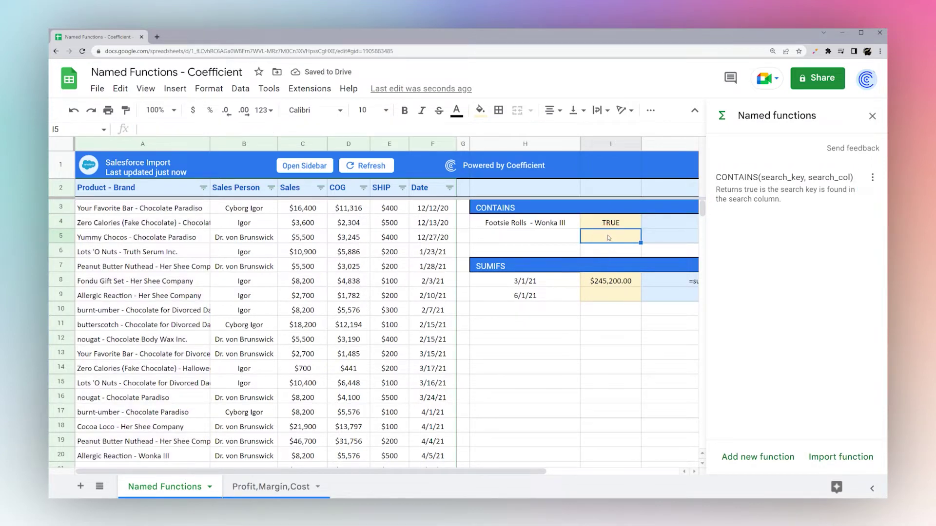
pyautogui.write('=CONT')
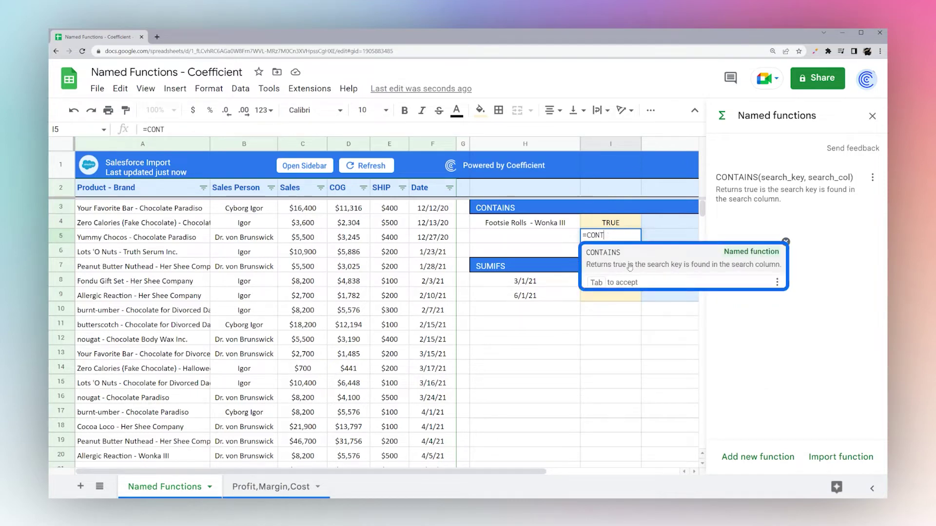
pyautogui.click(697, 254)
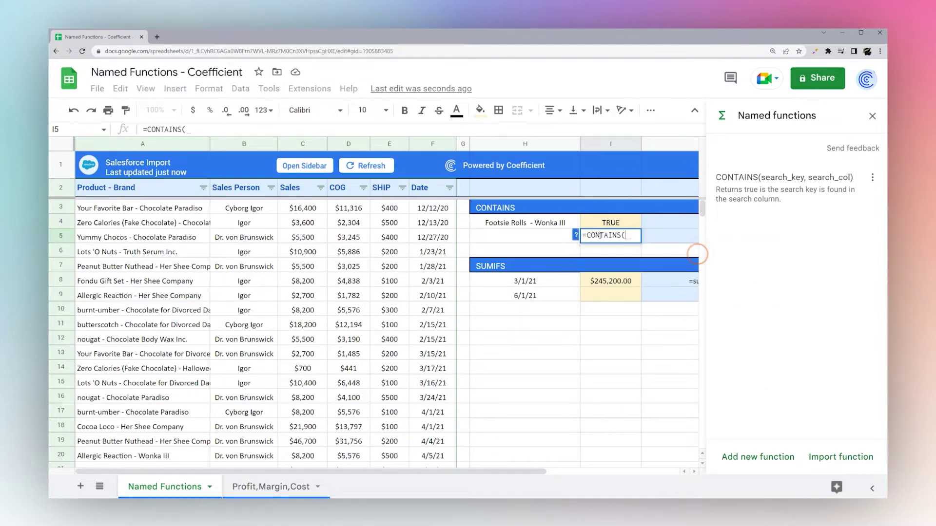
pyautogui.click(190, 130)
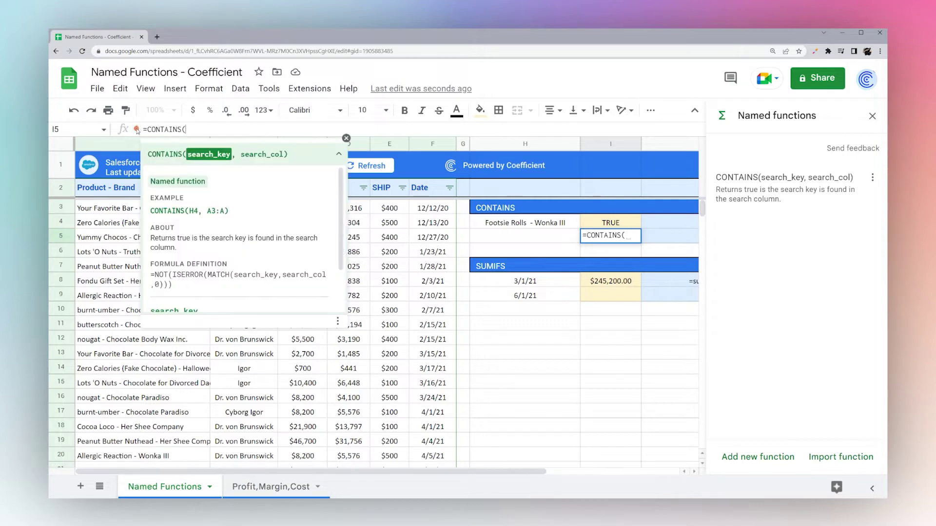
pyautogui.tripleClick(193, 252)
pyautogui.click(191, 238)
pyautogui.doubleClick(194, 238)
pyautogui.scroll(-2, 213, 259)
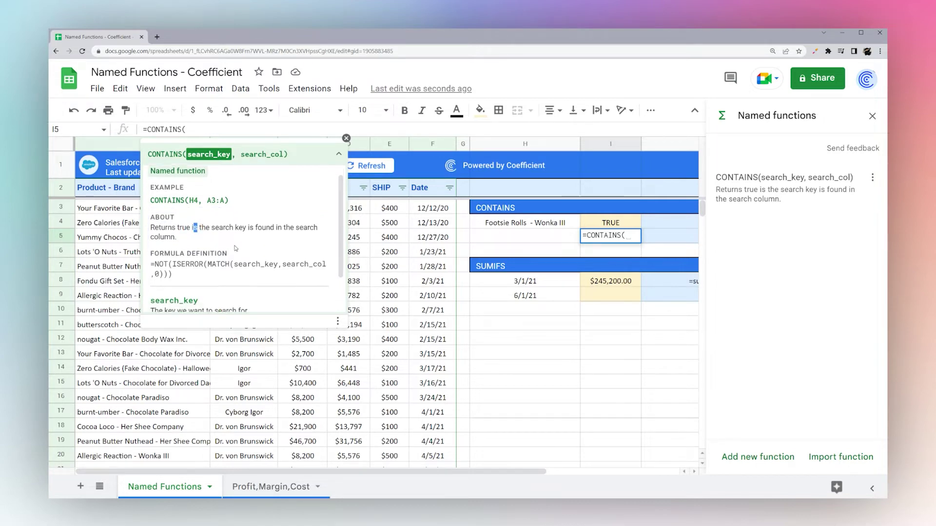
pyautogui.click(872, 178)
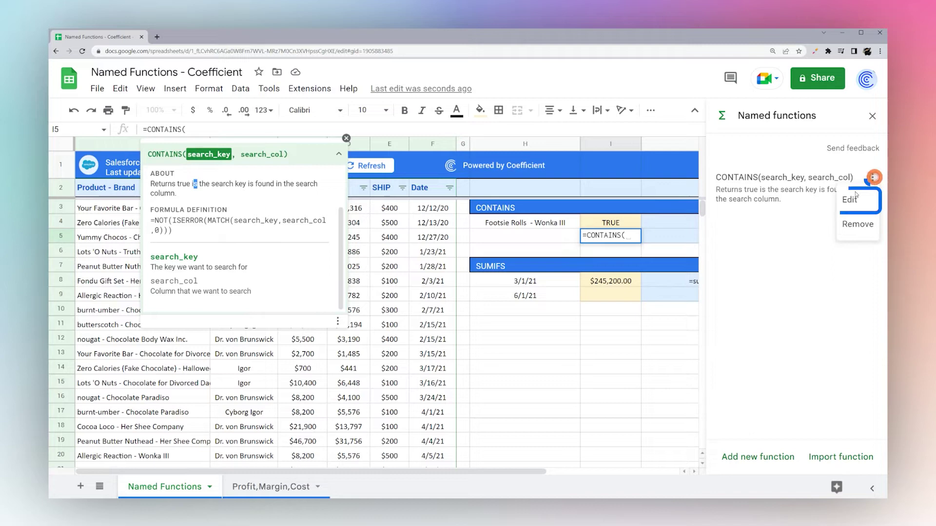
pyautogui.click(857, 202)
pyautogui.doubleClick(772, 230)
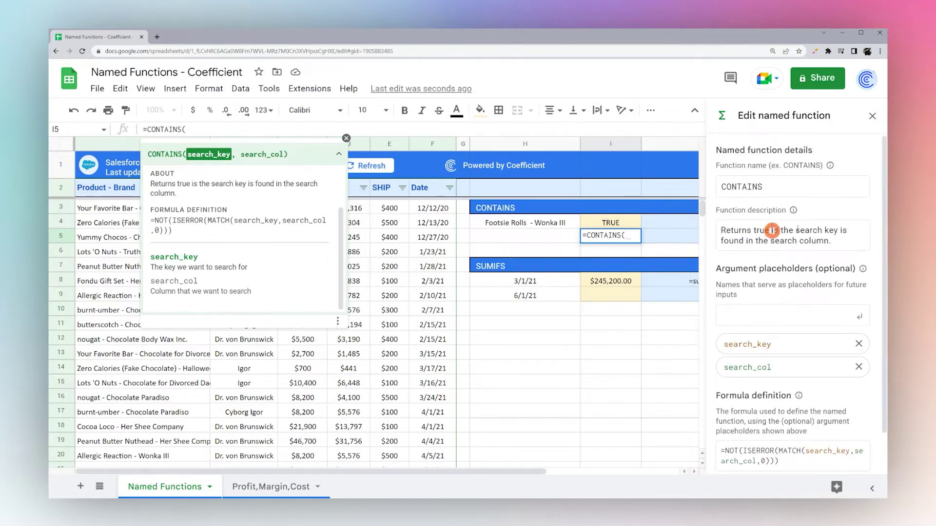
pyautogui.write('if')
pyautogui.scroll(-1, 799, 317)
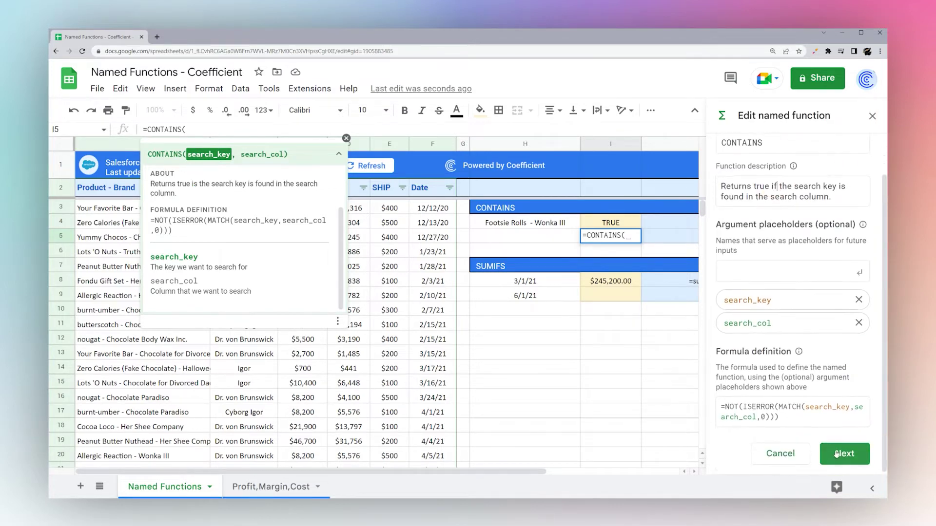
pyautogui.click(835, 451)
pyautogui.click(827, 454)
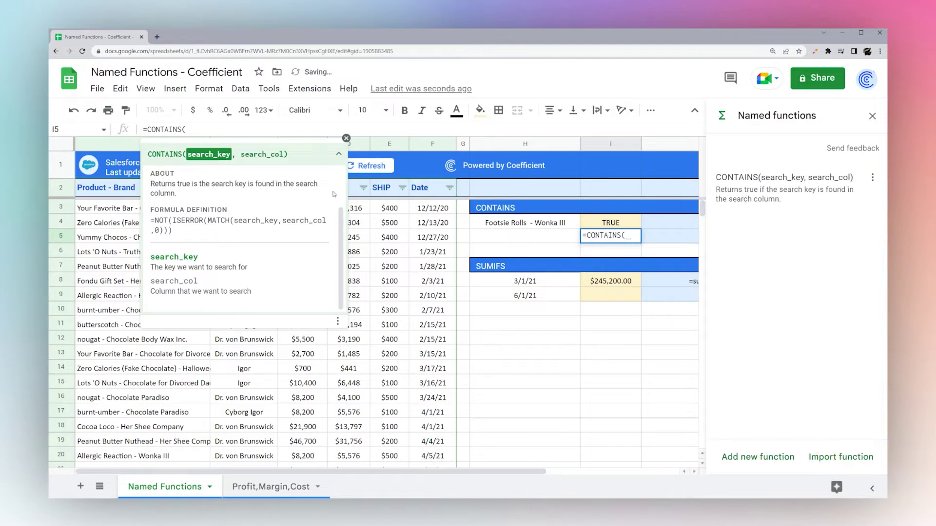
pyautogui.click(604, 255)
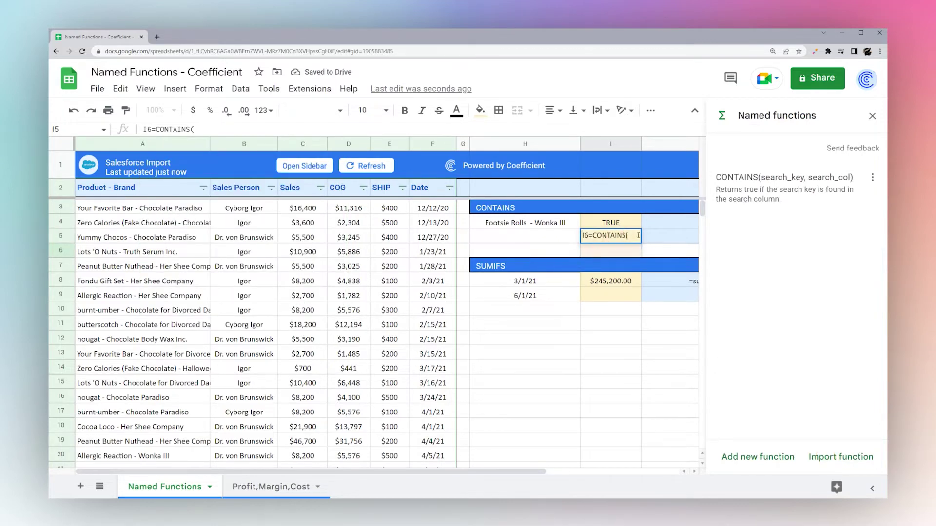
pyautogui.click(637, 236)
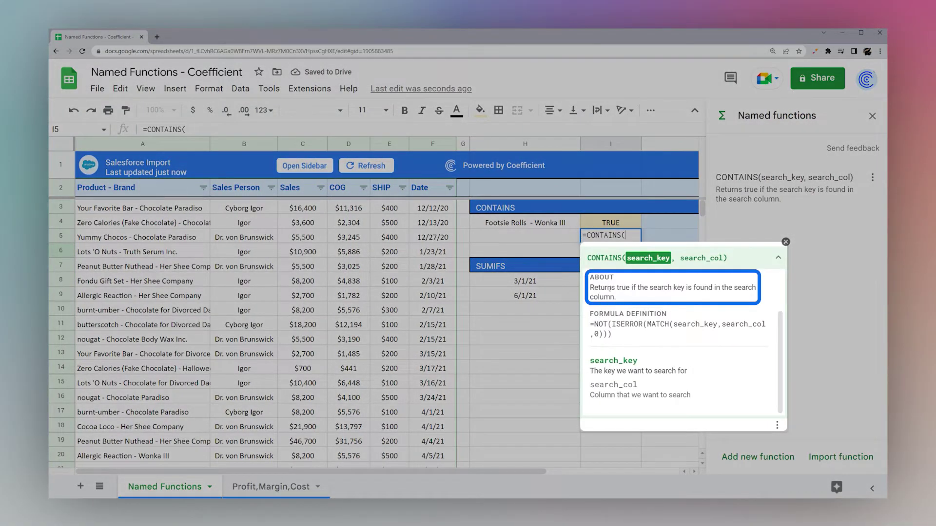
pyautogui.moveTo(598, 288); pyautogui.dragTo(668, 287)
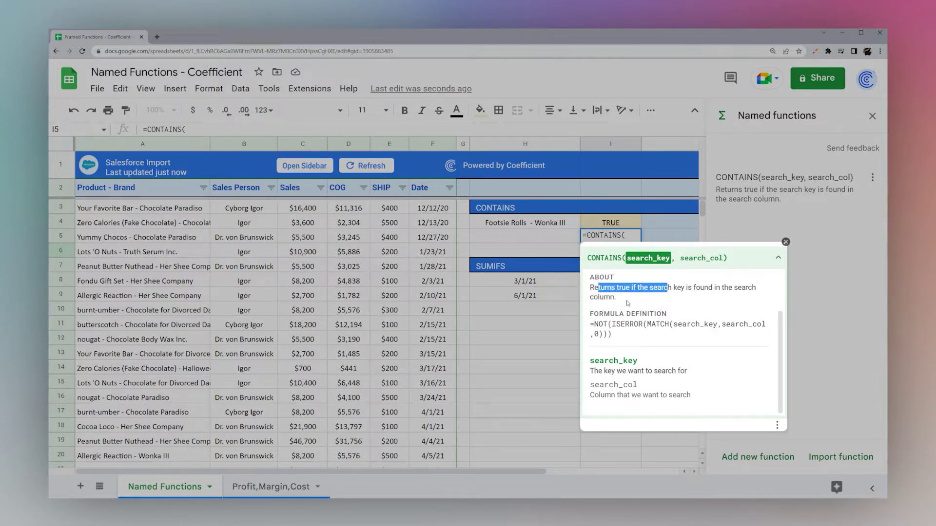
pyautogui.tripleClick(619, 336)
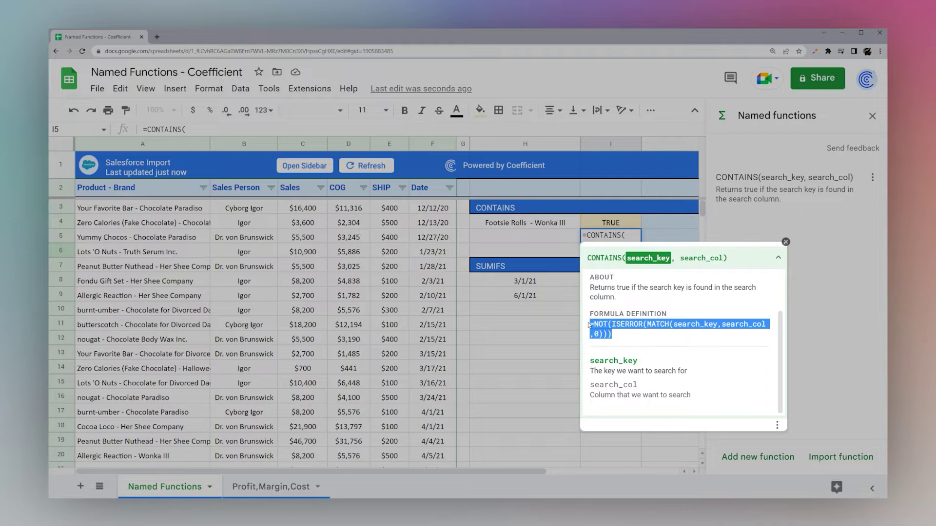
pyautogui.moveTo(594, 363); pyautogui.dragTo(633, 375)
pyautogui.click(614, 395)
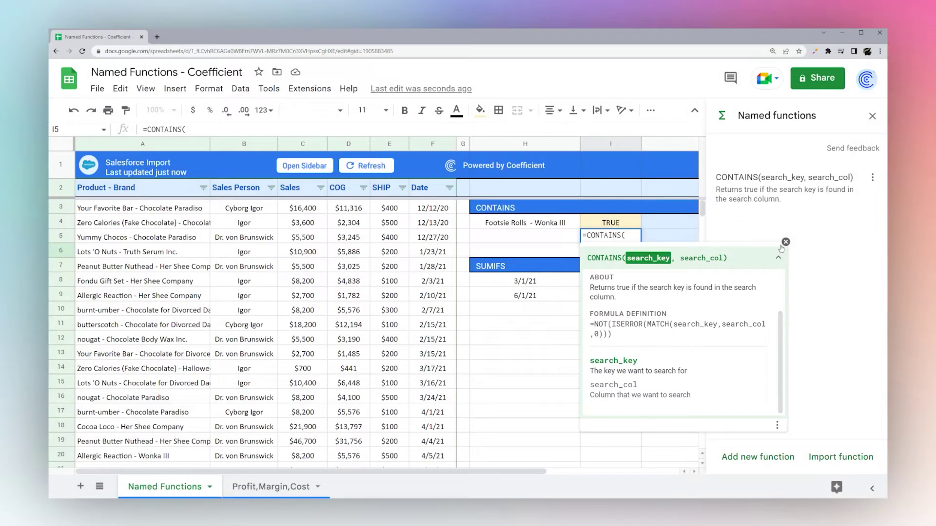
# Step: Finish I5 as =CONTAINS(H4,A3:A), close the Named functions panel, and check cells J5 and I5
pyautogui.click(784, 242)
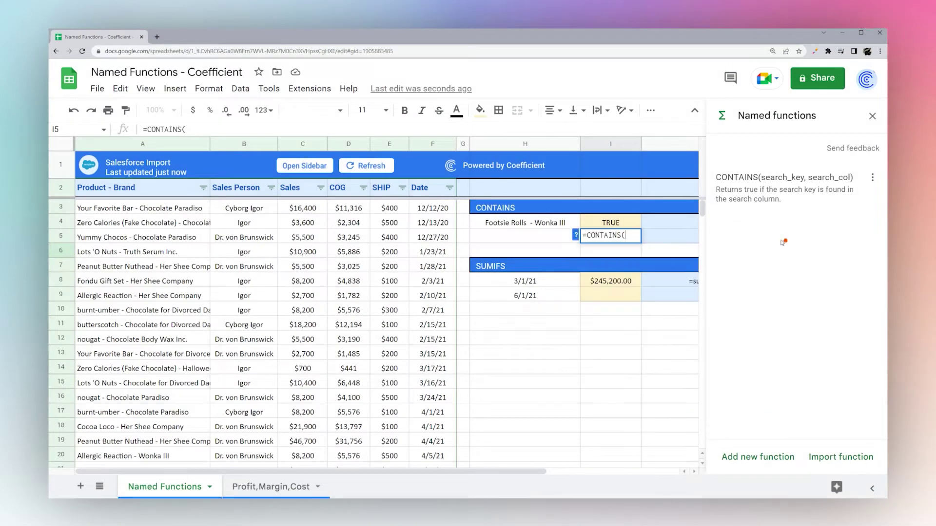
pyautogui.write('H4')
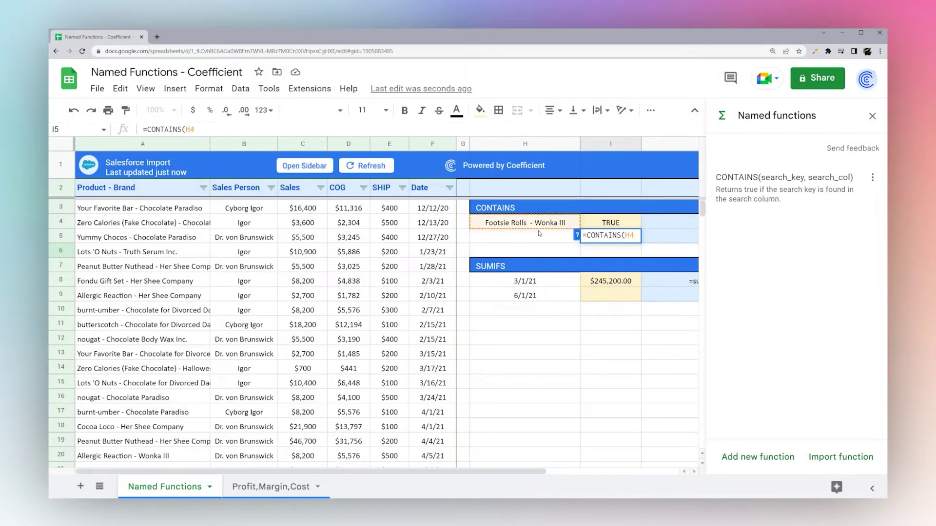
pyautogui.write(',A3:A')
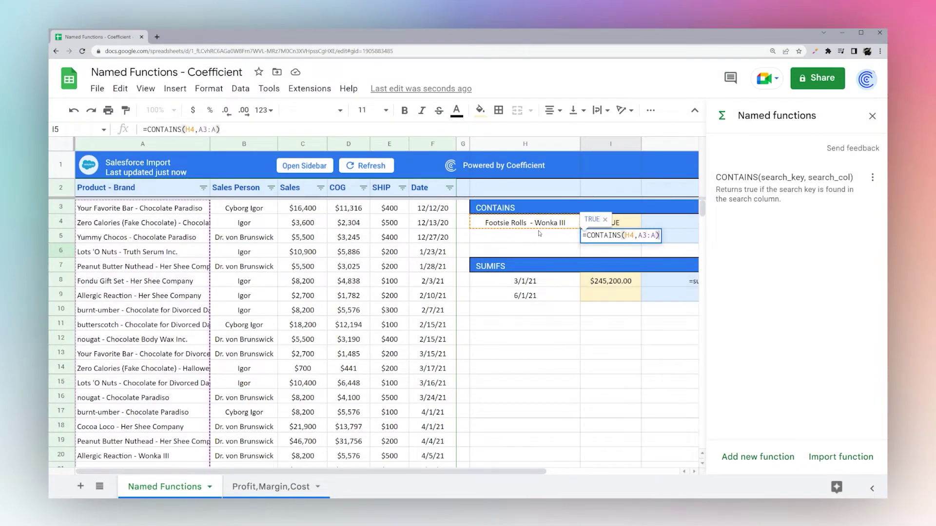
pyautogui.press('Return')
pyautogui.click(617, 238)
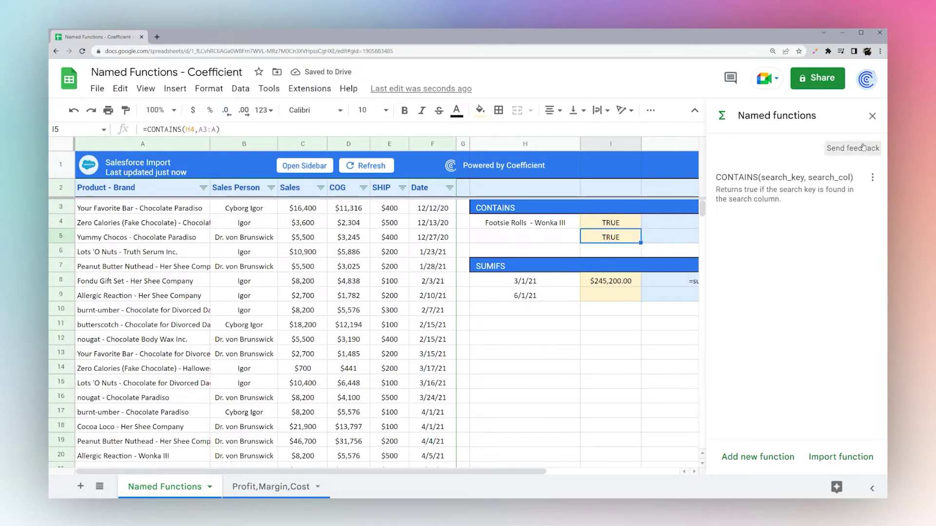
pyautogui.click(872, 115)
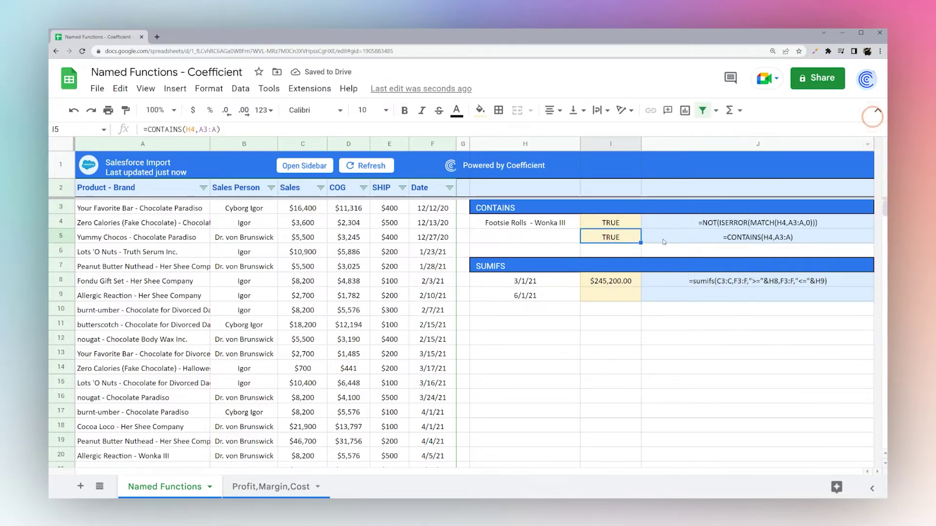
pyautogui.click(738, 239)
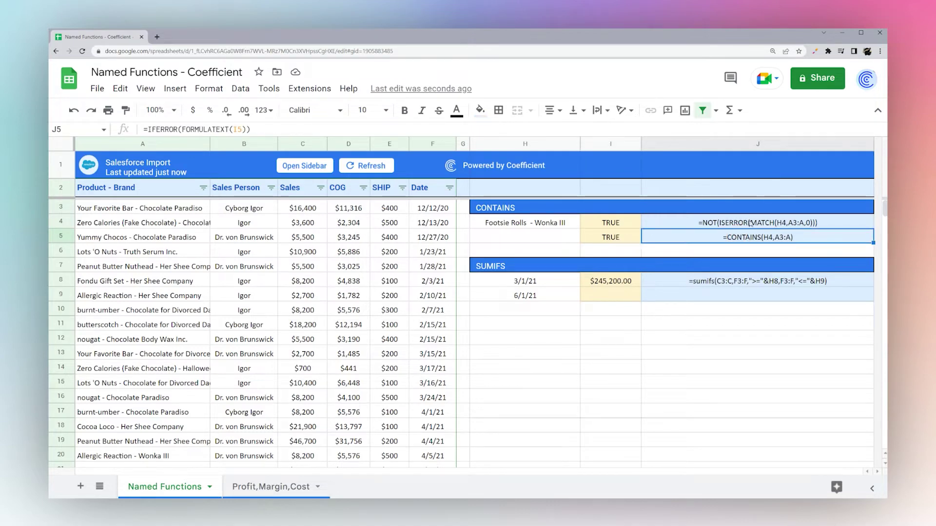
pyautogui.click(638, 239)
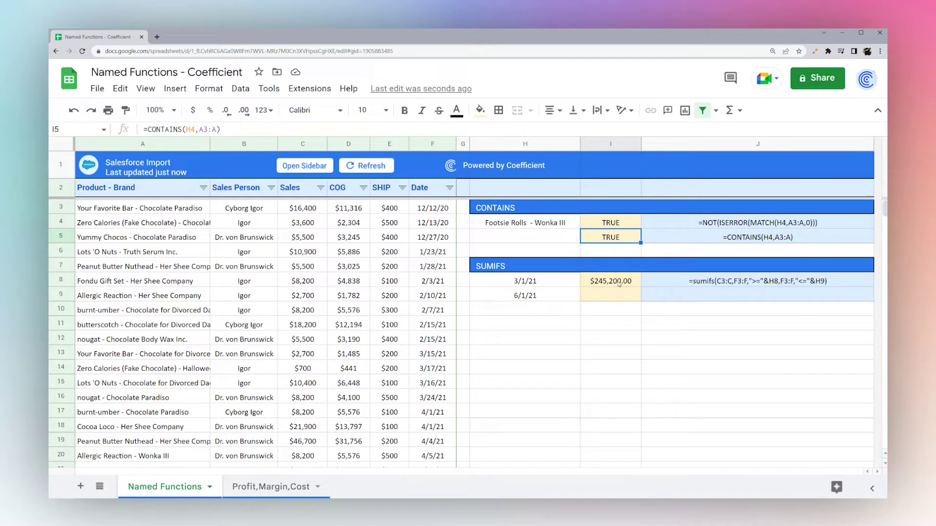
pyautogui.click(680, 281)
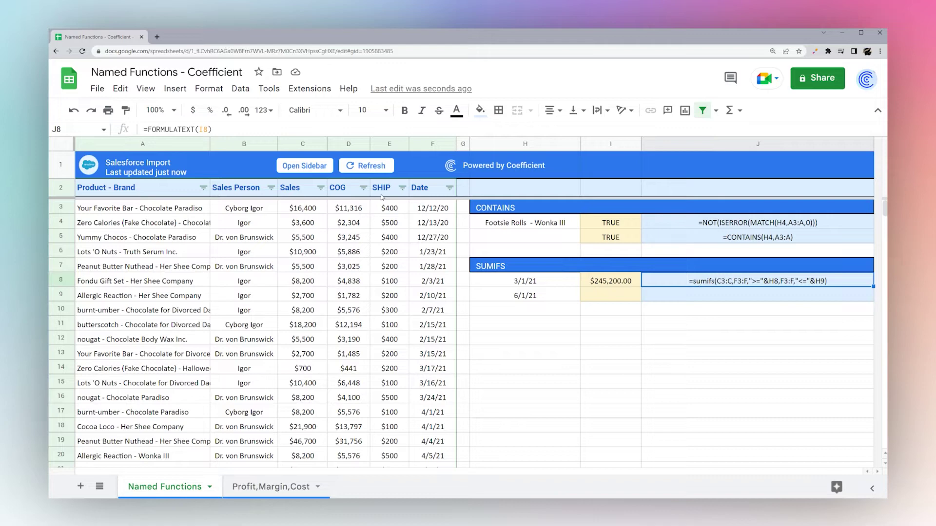
pyautogui.click(531, 283)
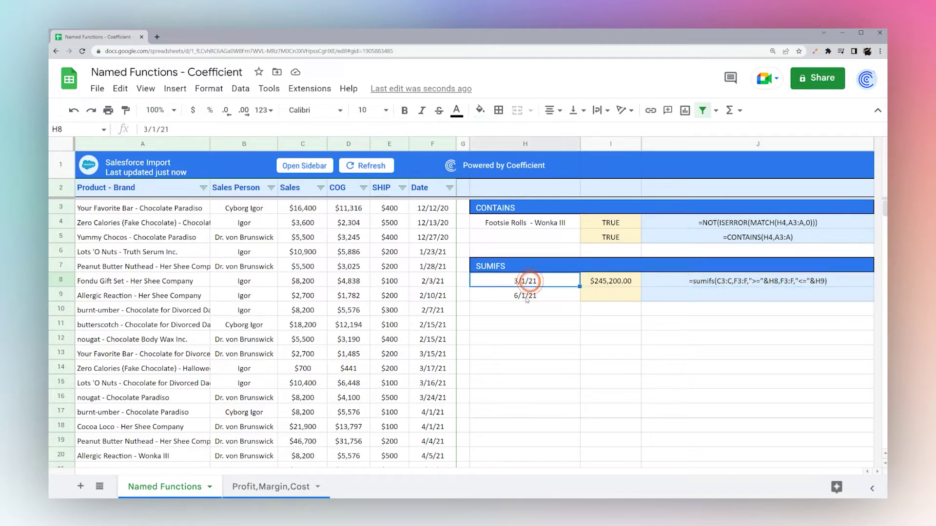
pyautogui.click(528, 294)
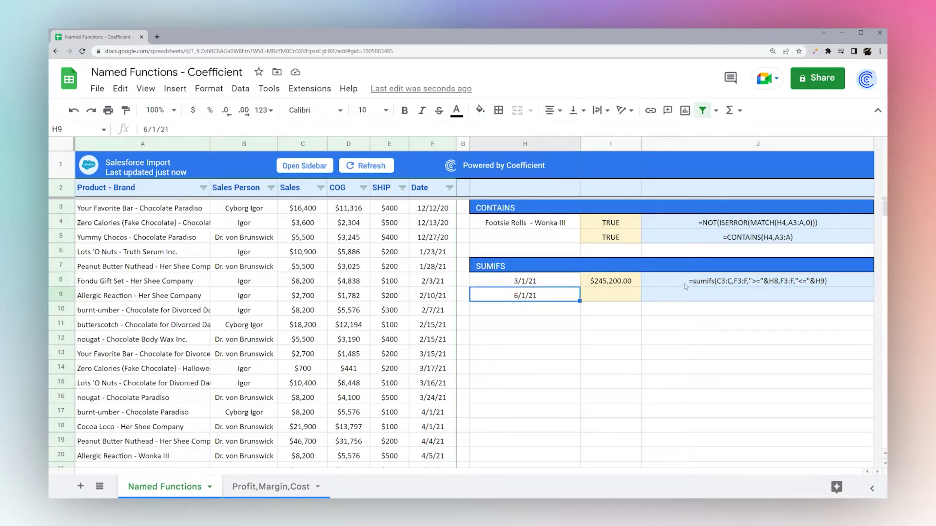
pyautogui.click(610, 281)
pyautogui.moveTo(310, 129); pyautogui.dragTo(150, 129)
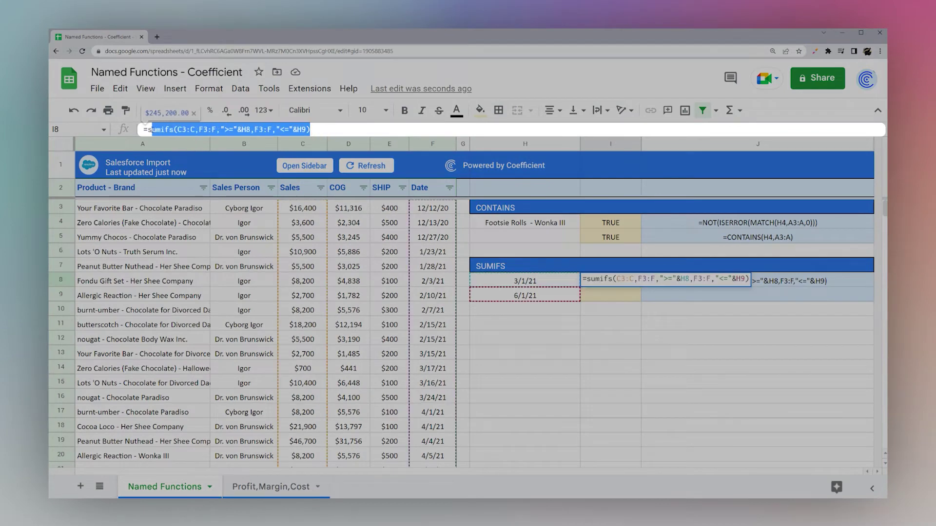
pyautogui.click(220, 130)
pyautogui.doubleClick(220, 129)
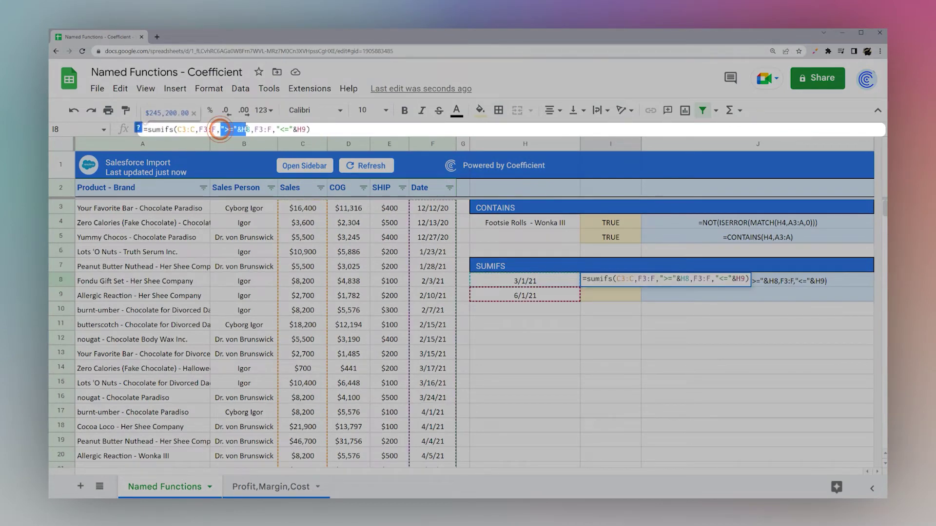
pyautogui.doubleClick(275, 129)
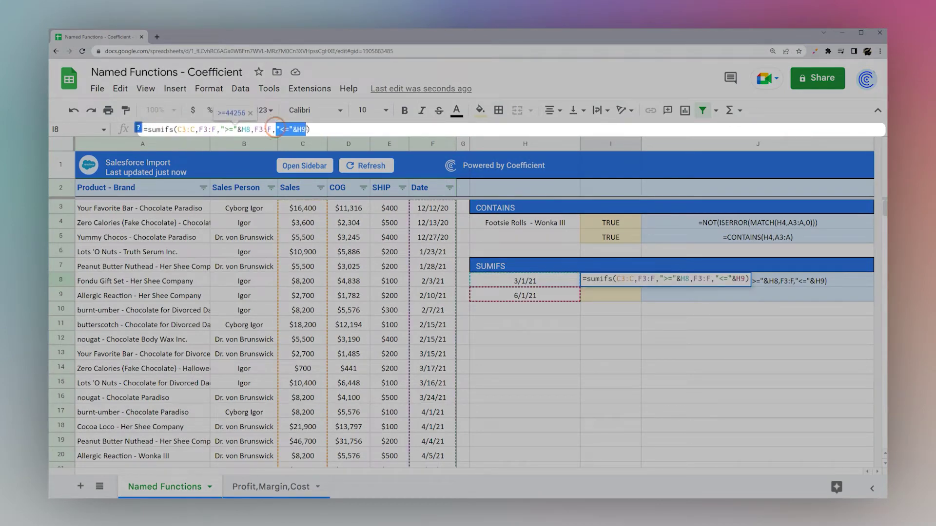
pyautogui.press('Escape')
pyautogui.moveTo(320, 130); pyautogui.dragTo(154, 129)
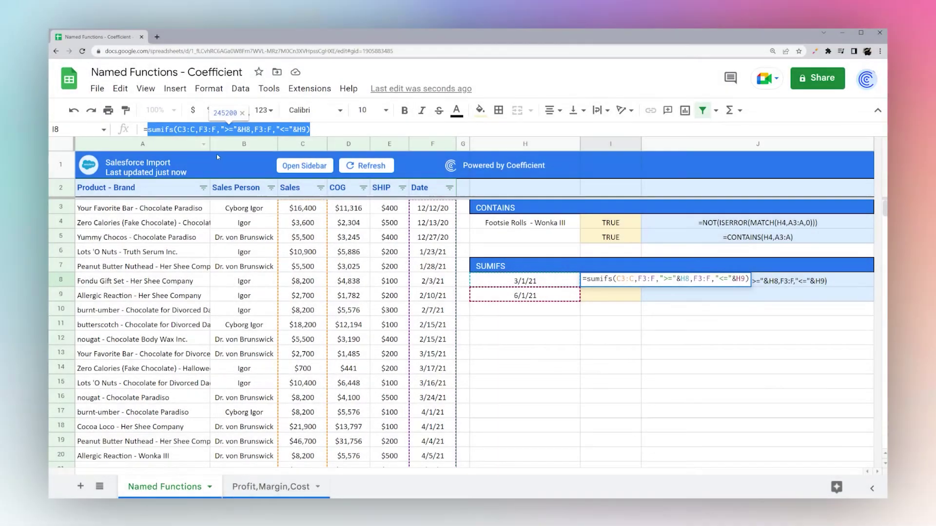
pyautogui.press('Escape')
# Step: Start a new named function SUMDATE, described as totalling a column where dates fall between a start and end date
pyautogui.click(606, 304)
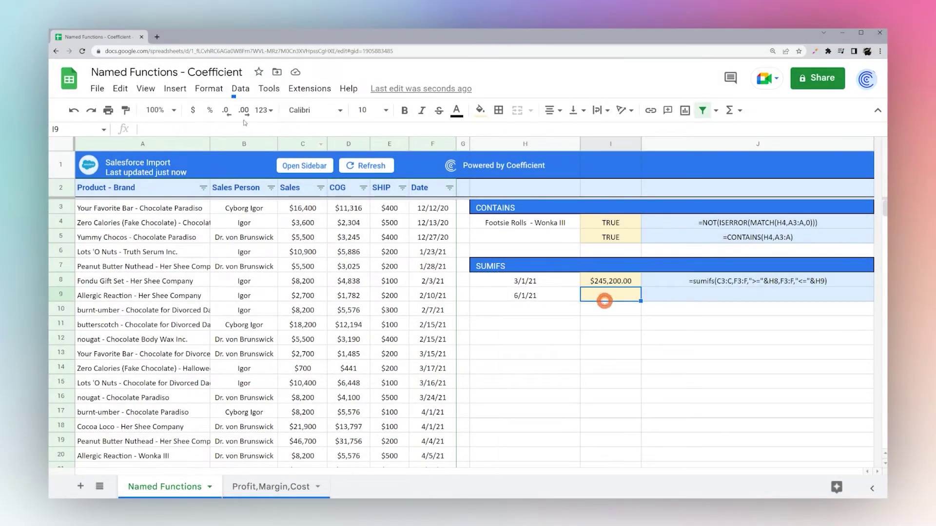
pyautogui.click(235, 89)
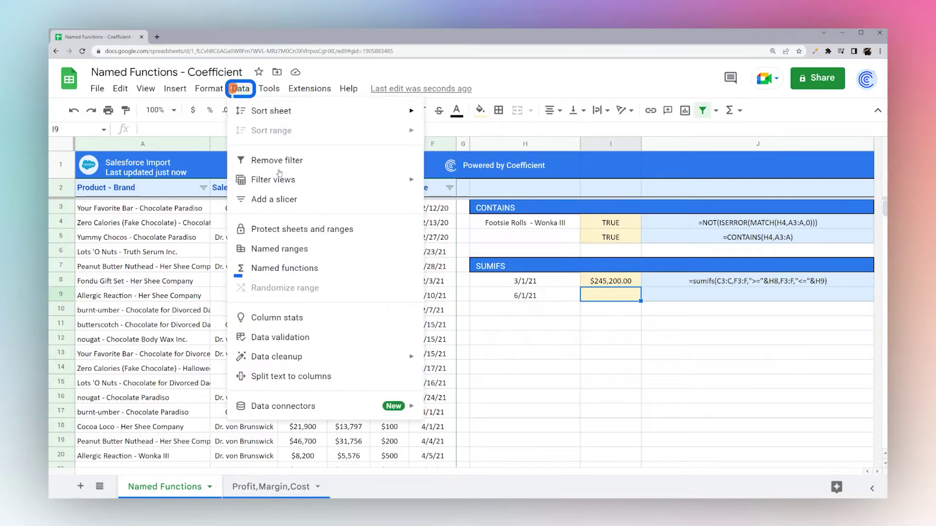
pyautogui.click(276, 268)
pyautogui.click(759, 458)
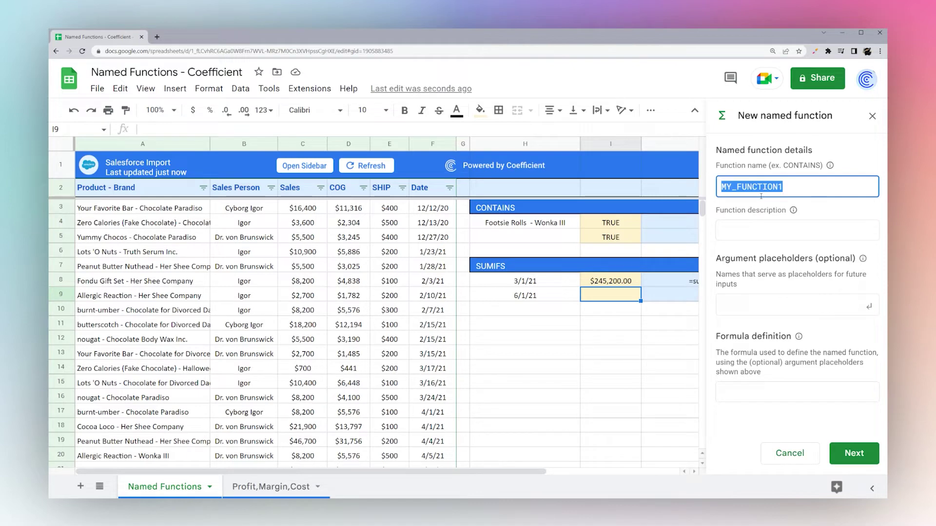
pyautogui.write('SUMDATE')
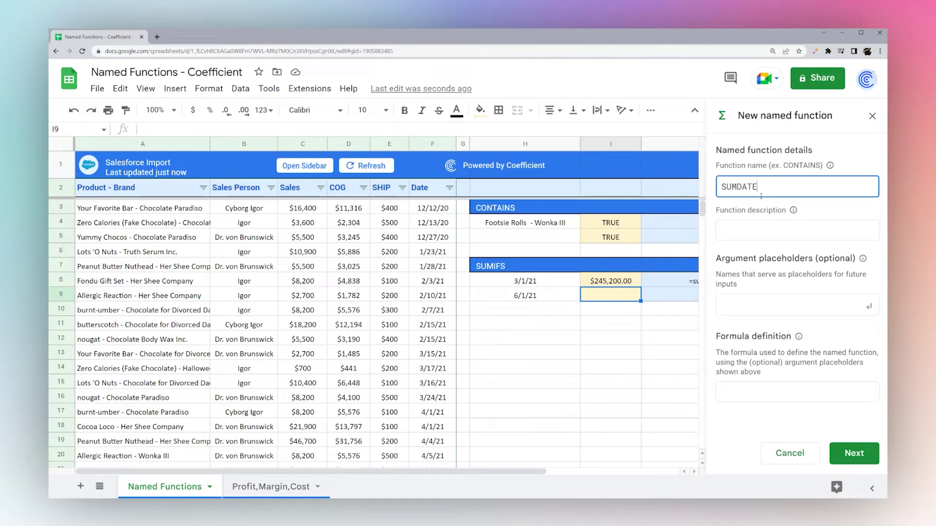
pyautogui.click(770, 239)
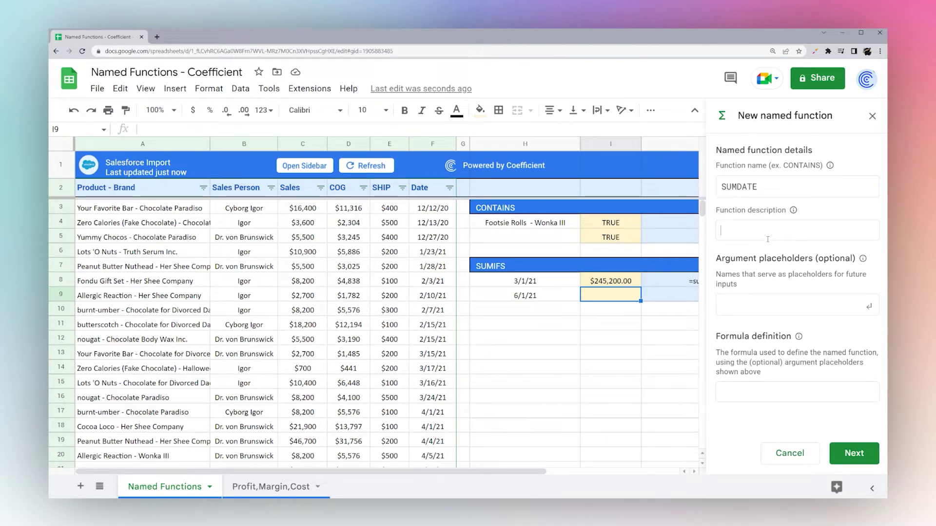
pyautogui.write('Return a total fr')
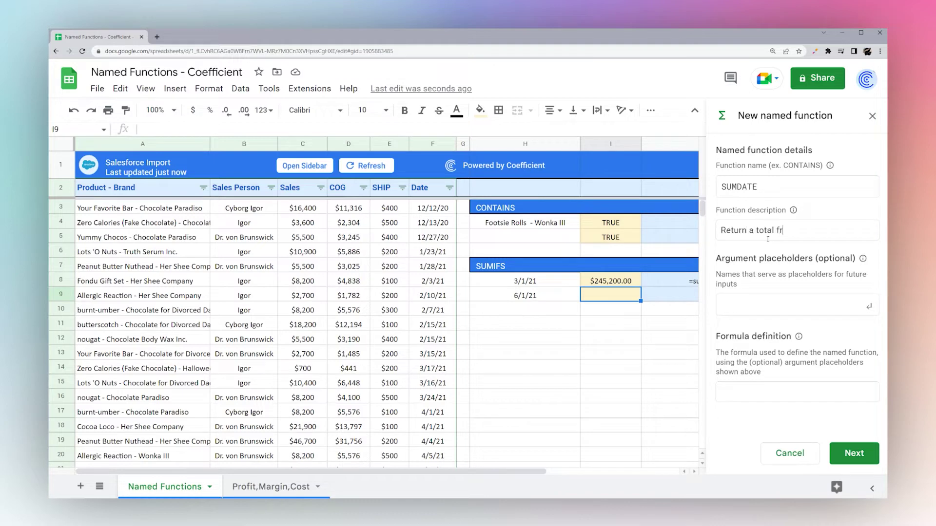
pyautogui.write('om a column where dates')
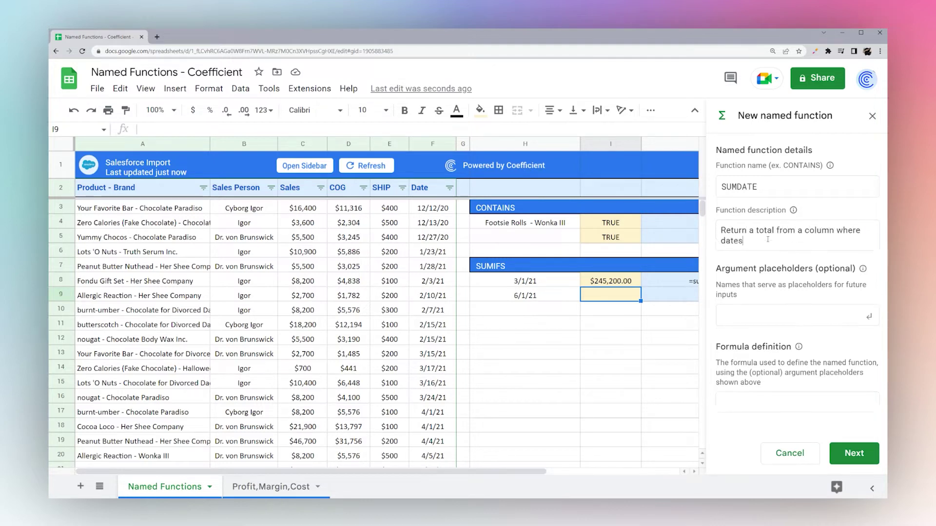
pyautogui.write(' are between or e')
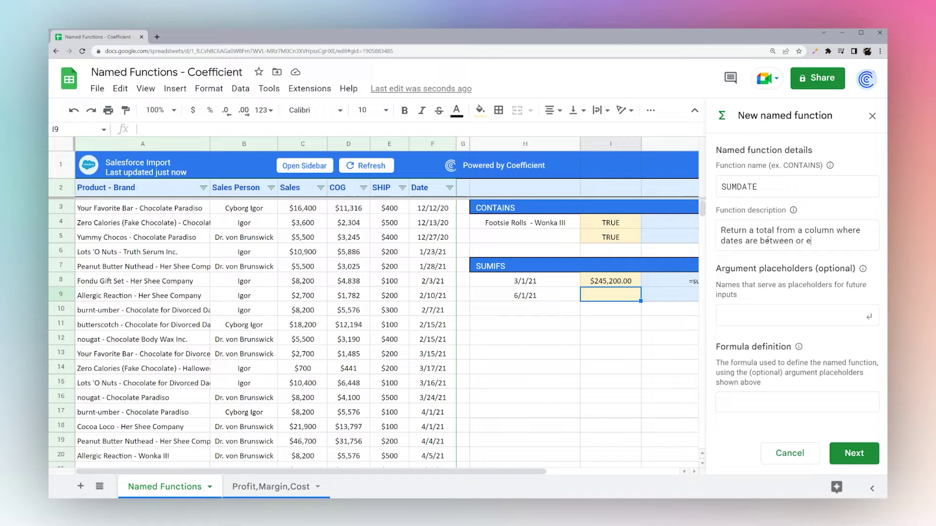
pyautogui.write('qual to a start and end date.')
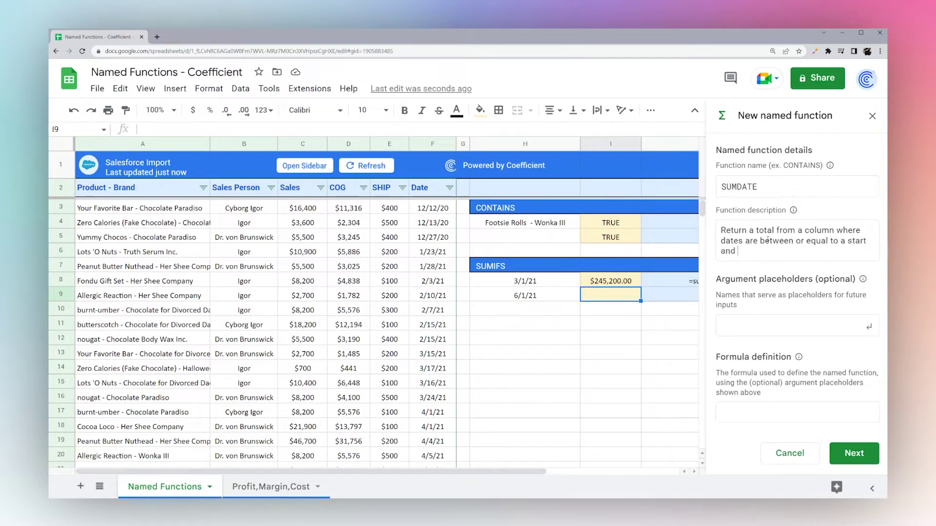
# Step: Add the placeholders amount_col, date_col, start_date and end_date
pyautogui.click(743, 328)
pyautogui.write('amount_col')
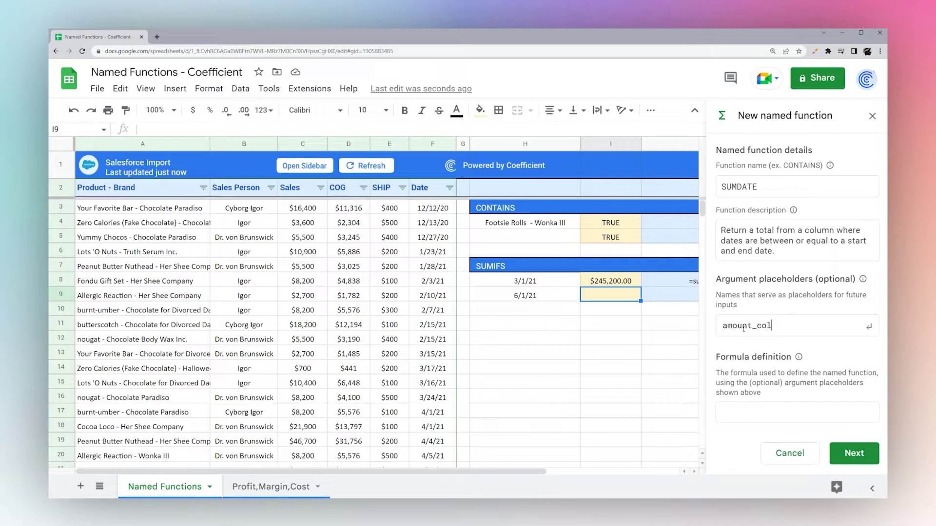
pyautogui.press('Return')
pyautogui.write('date_col')
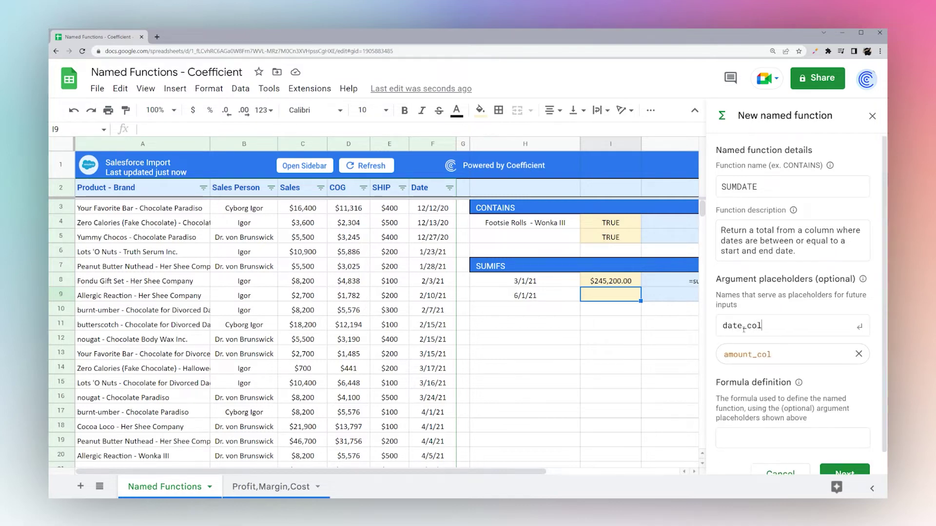
pyautogui.press('Return')
pyautogui.write('start_date')
pyautogui.press('Return')
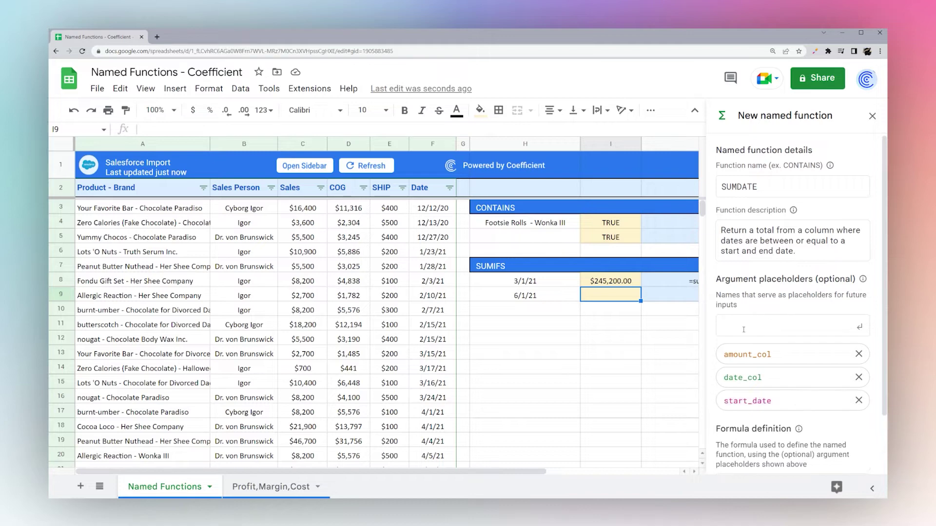
pyautogui.write('end_date')
pyautogui.press('Return')
# Step: Paste the SUMIFS formula as the definition, replacing C3:C with amount_col and F3:F with date_col
pyautogui.scroll(-2, 760, 341)
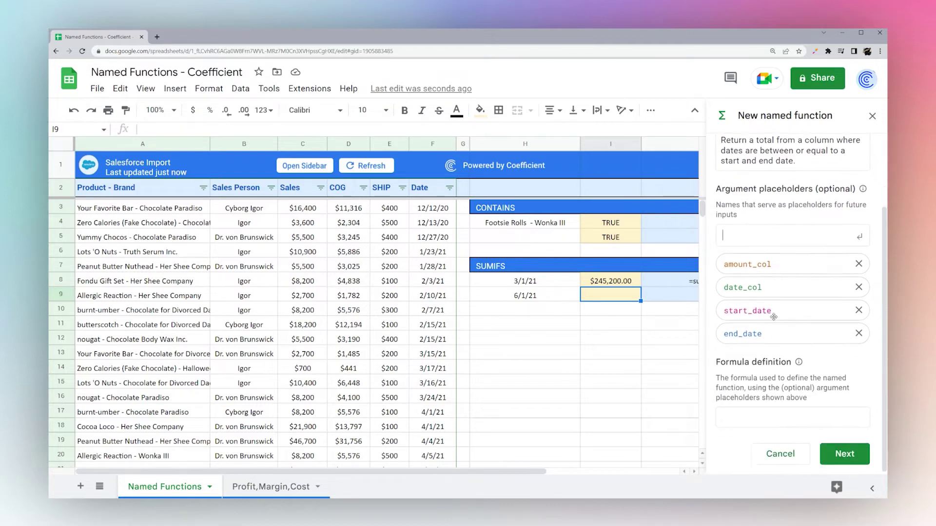
pyautogui.click(764, 422)
pyautogui.write('sumifs(C3:C,F3:F,">="&H8,F3:F,"<="&H9)')
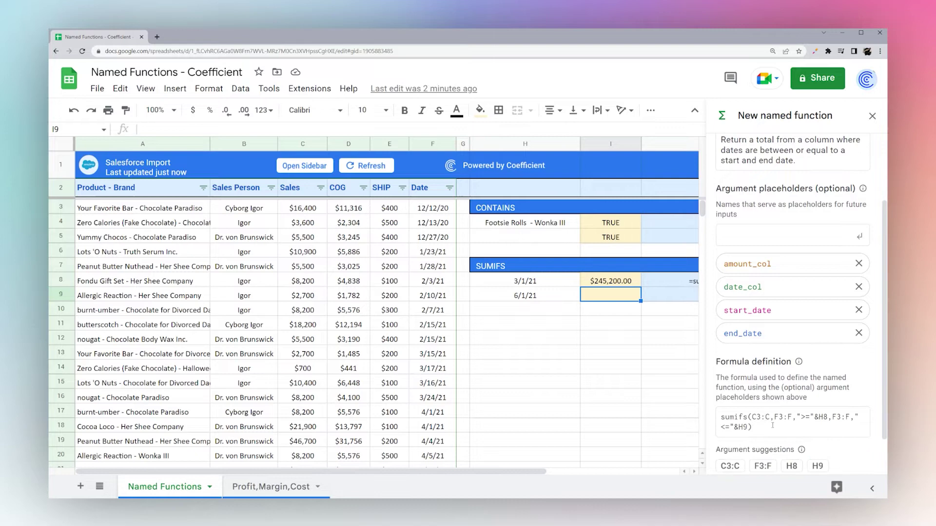
pyautogui.scroll(-1, 753, 412)
pyautogui.moveTo(752, 376); pyautogui.dragTo(770, 376)
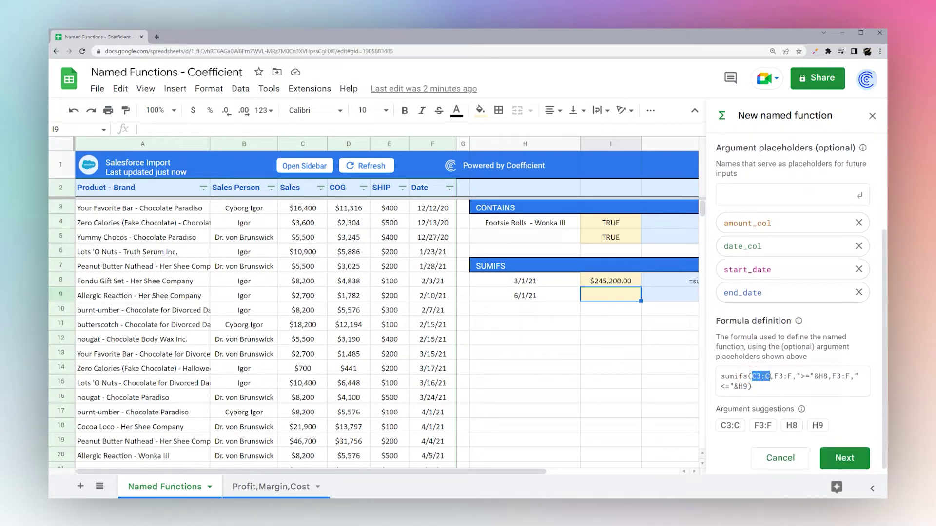
pyautogui.write('amount_col')
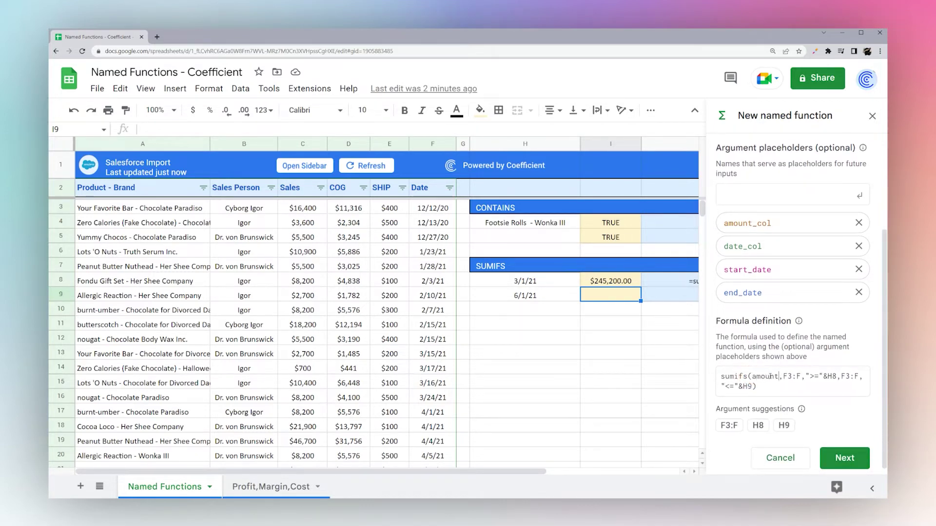
pyautogui.press('Right')
pyautogui.press('Delete')
pyautogui.write('date_col')
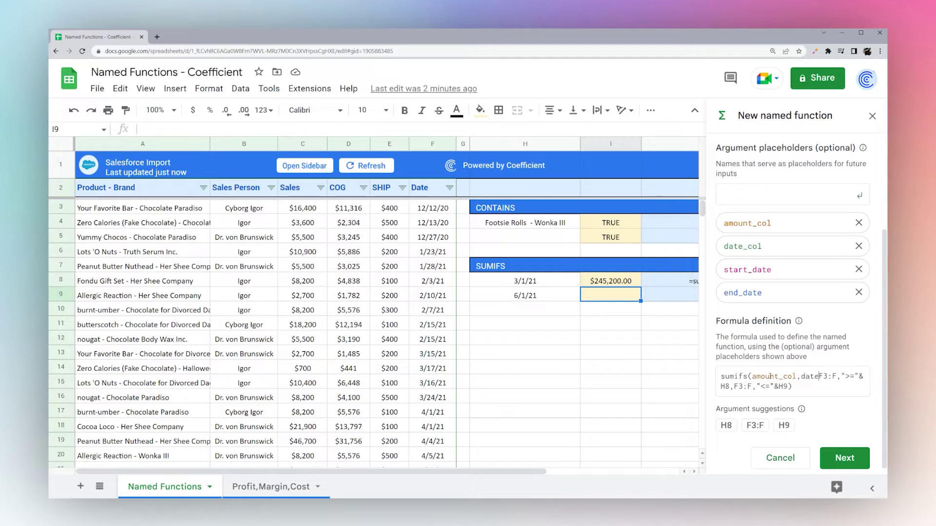
pyautogui.press('Delete')
pyautogui.press('Delete')
pyautogui.press('Delete')
# Step: Replace H8 with start_date, the second F3:F with date_col, and H9 with end_date
pyautogui.press('Delete')
pyautogui.write('start_date')
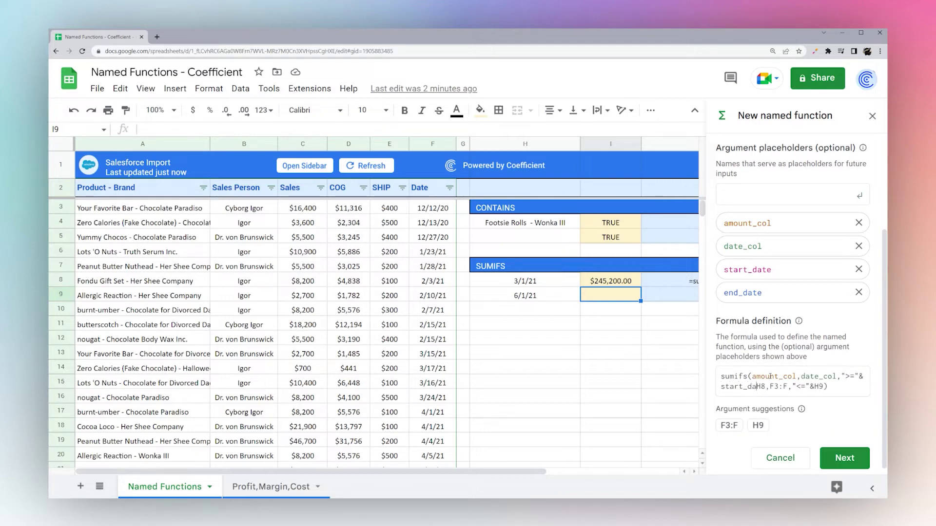
pyautogui.press('Delete')
pyautogui.press('Right')
pyautogui.press('Delete')
pyautogui.write('date_col')
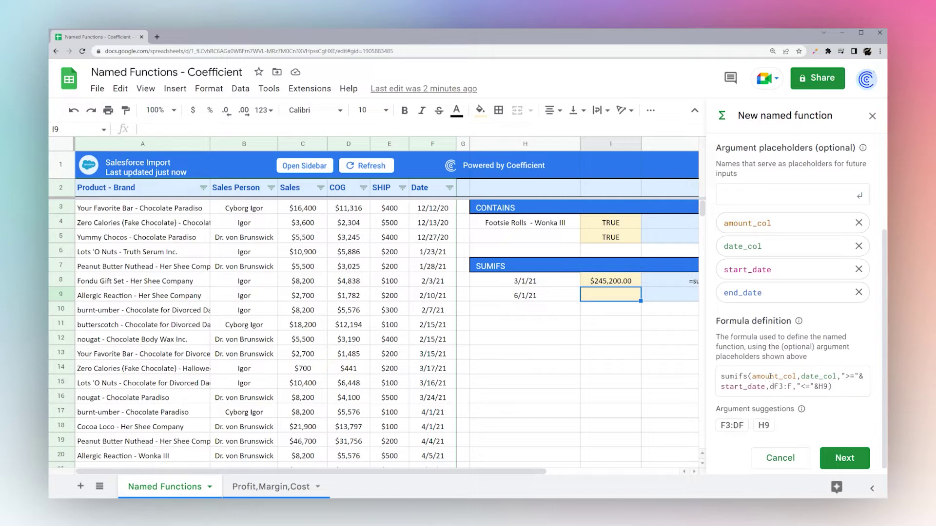
pyautogui.press('Delete')
pyautogui.press('Delete')
pyautogui.press('Delete')
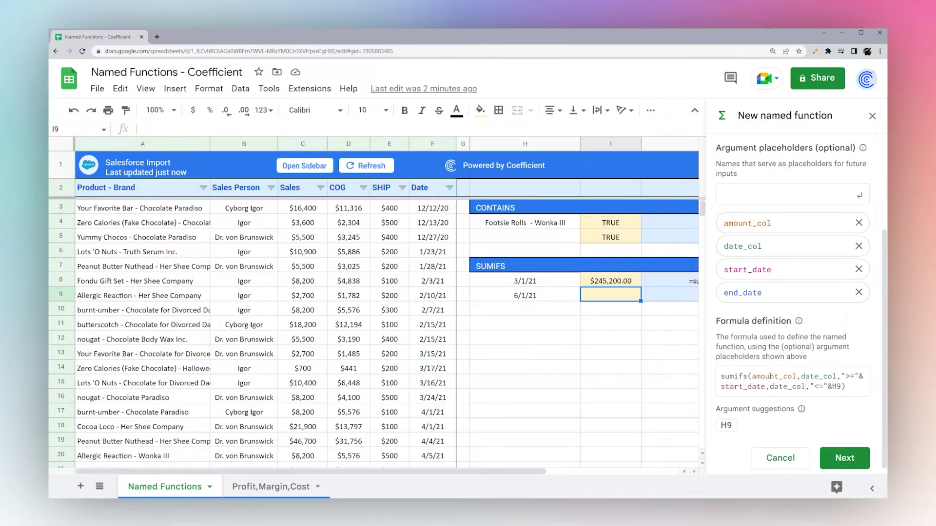
pyautogui.press('BackSpace')
pyautogui.press('BackSpace')
pyautogui.write('end')
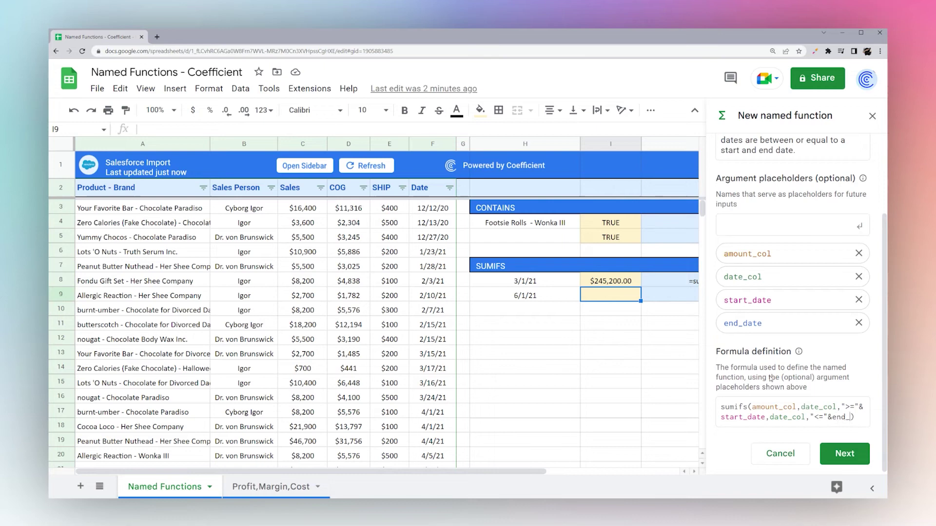
pyautogui.write('_date')
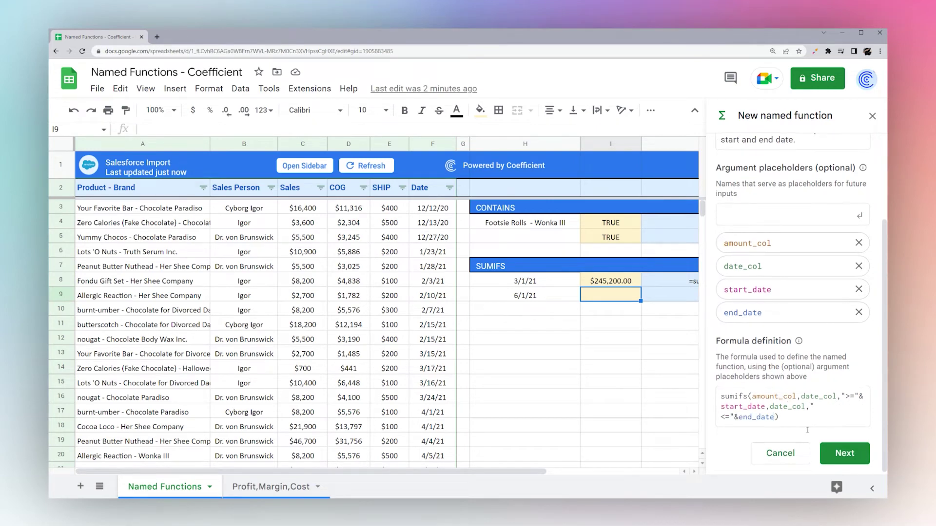
pyautogui.click(844, 454)
# Step: Describe amount_col as 'Amount column' and date_col as 'Column with dates', with examples C3:C and F3:F
pyautogui.scroll(5, 793, 252)
pyautogui.scroll(2, 794, 252)
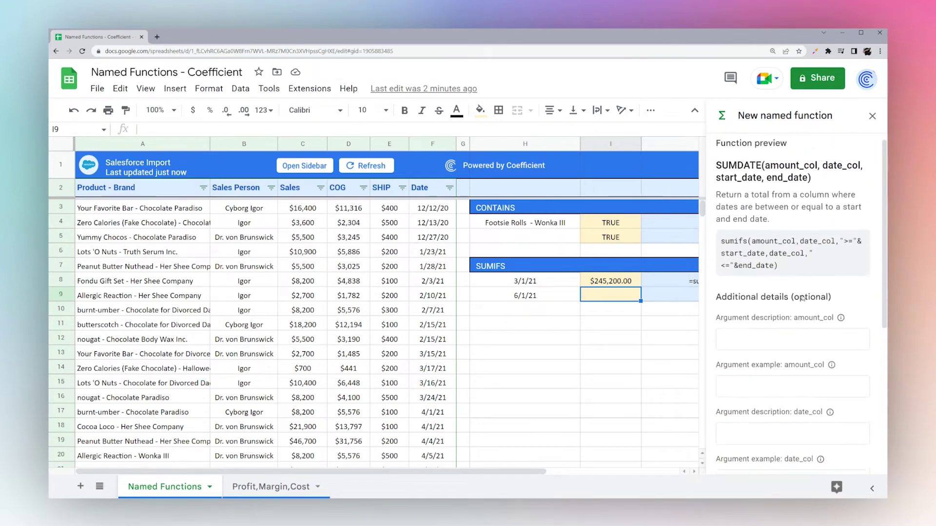
pyautogui.scroll(-1, 771, 338)
pyautogui.click(782, 305)
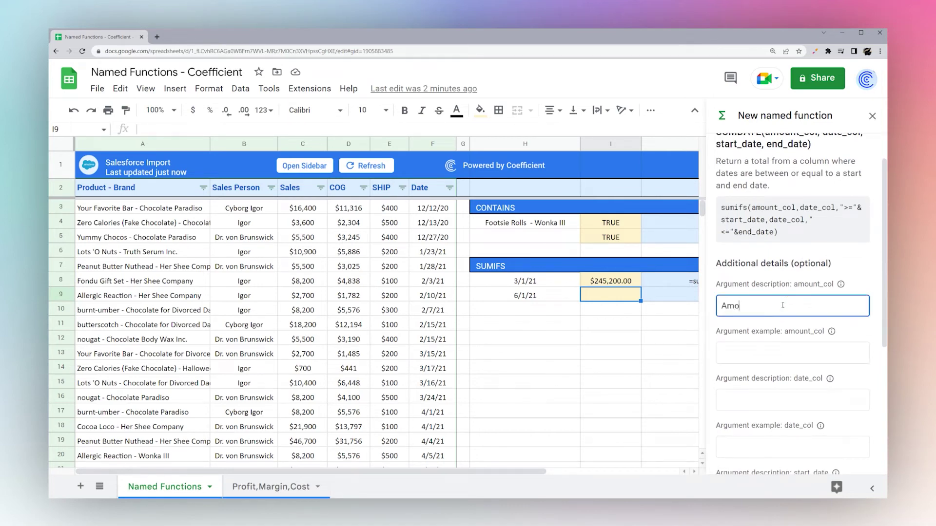
pyautogui.write('Amount column')
pyautogui.press('Tab')
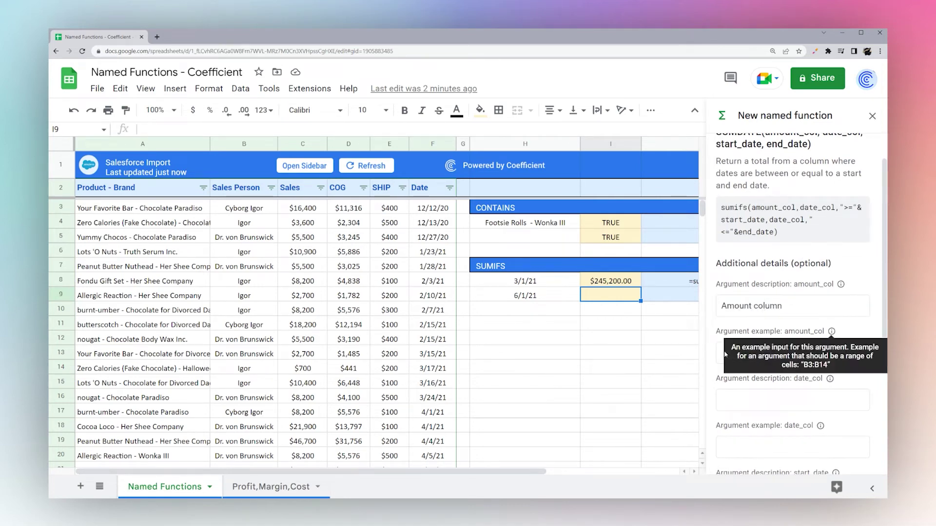
pyautogui.click(726, 355)
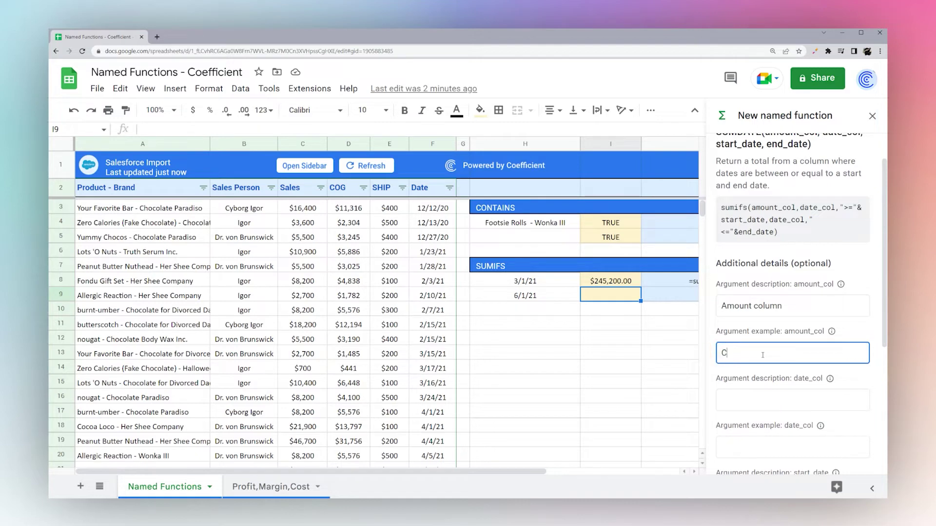
pyautogui.click(782, 399)
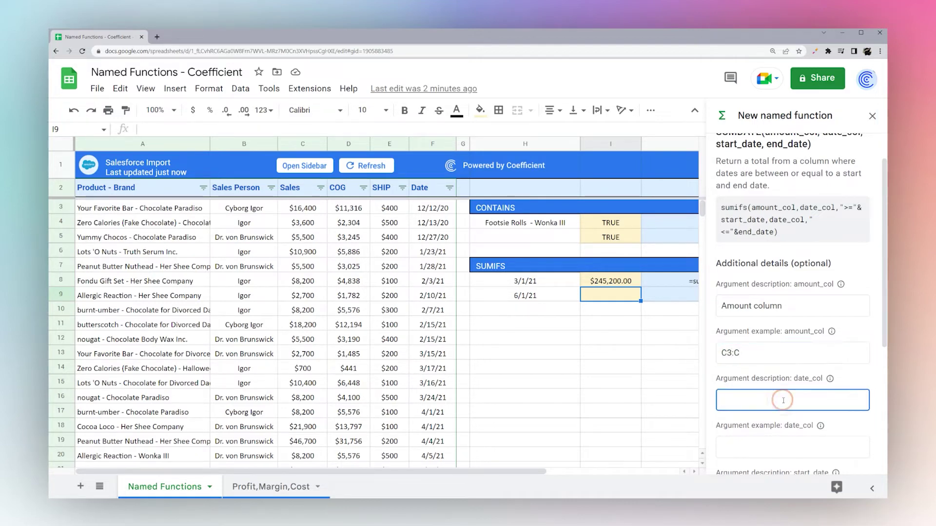
pyautogui.write('Column with dates')
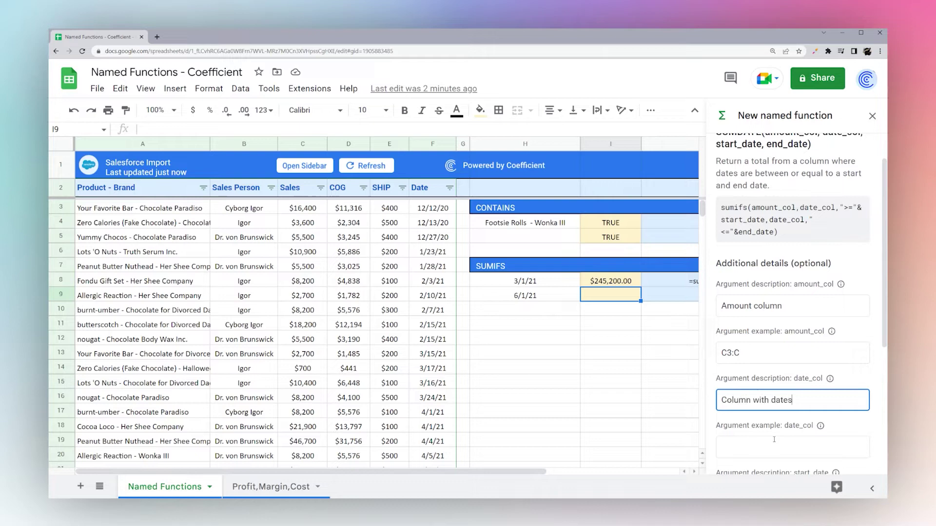
pyautogui.click(771, 448)
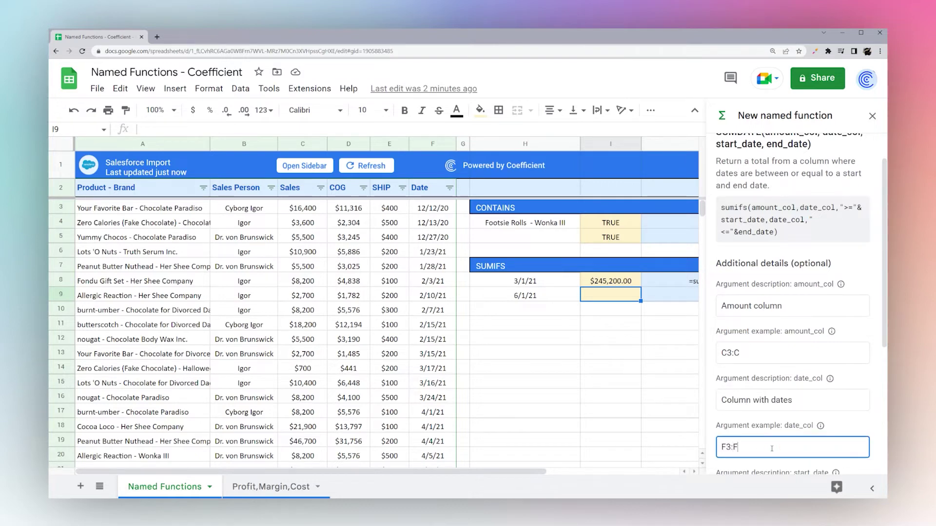
pyautogui.write('F3:F')
# Step: Describe start_date as 'The start date we will match to' (example H9) and end_date as 'The end date we will match'
pyautogui.scroll(-3, 771, 448)
pyautogui.click(772, 371)
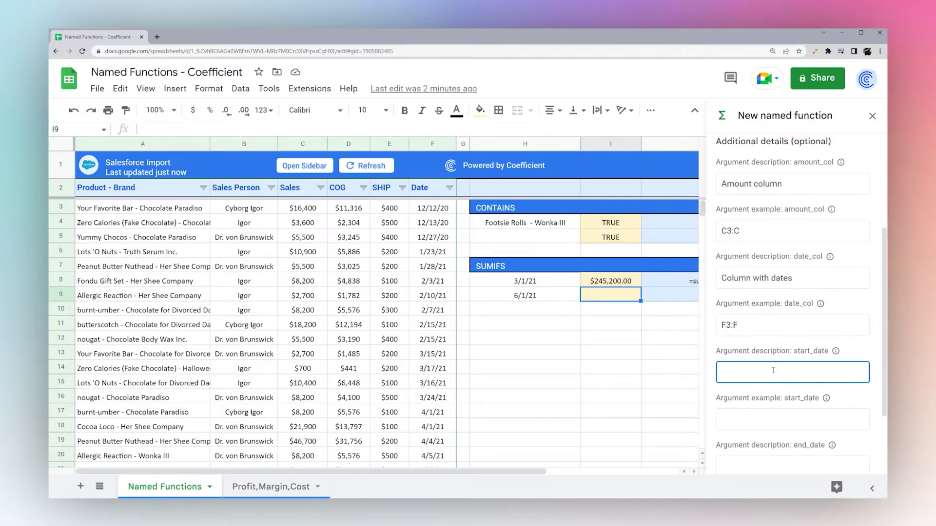
pyautogui.write('The start dat')
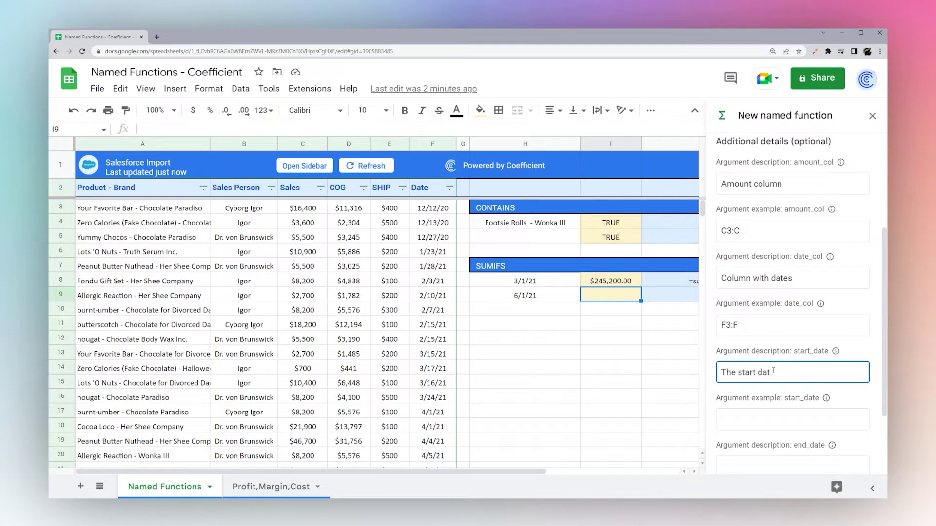
pyautogui.write('e we will match to')
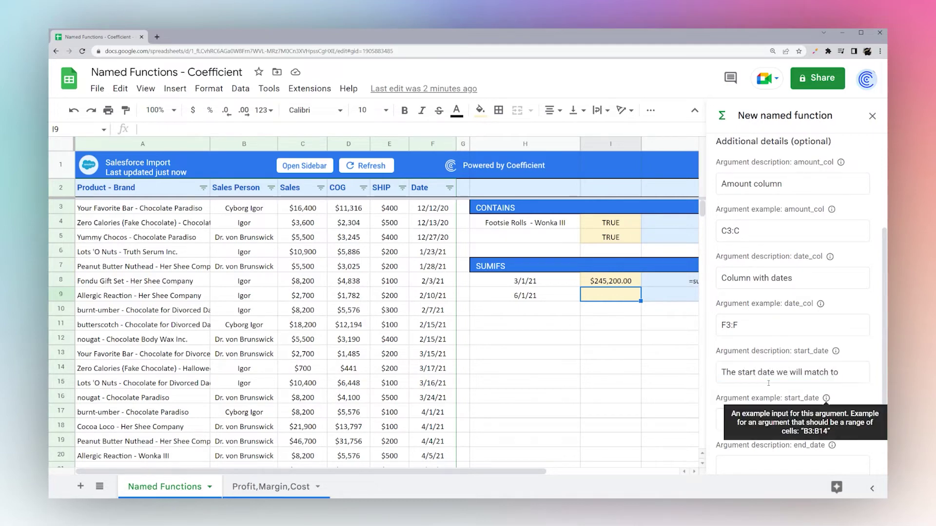
pyautogui.click(718, 417)
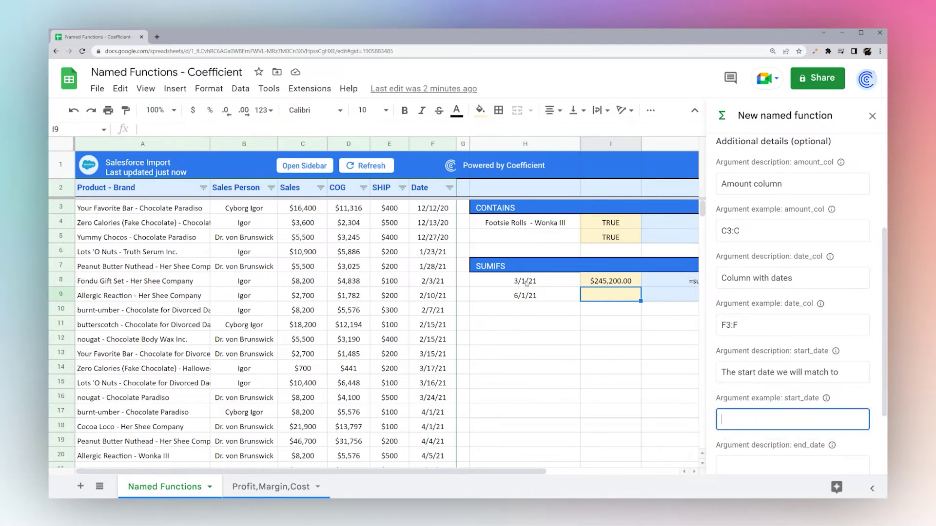
pyautogui.write('H9')
pyautogui.scroll(-4, 690, 304)
pyautogui.scroll(4, 647, 295)
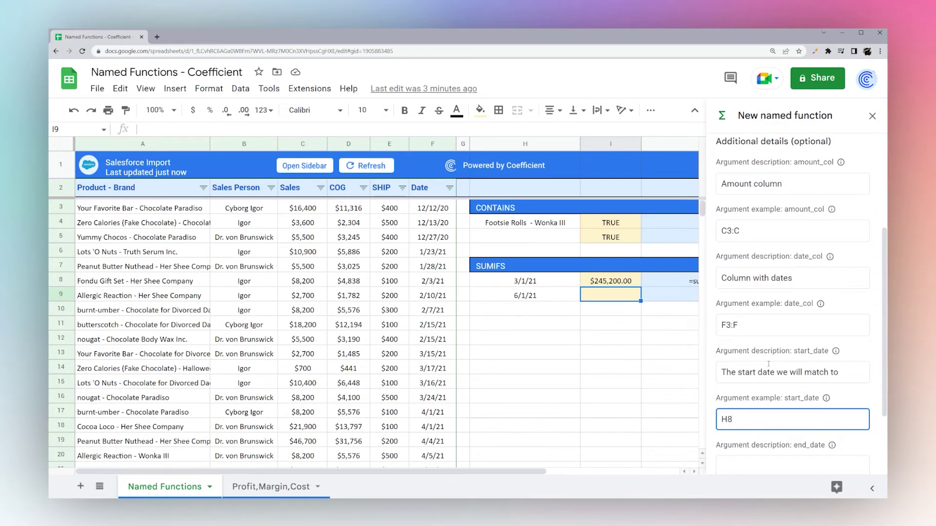
pyautogui.scroll(-2, 790, 341)
pyautogui.click(776, 369)
pyautogui.write('The end date we will match to')
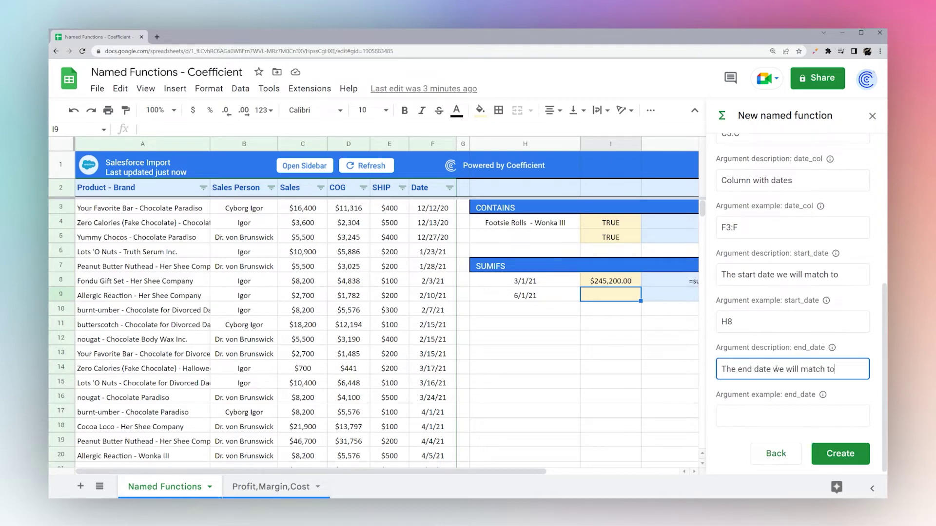
pyautogui.click(775, 416)
# Step: Finish creating the SUMDATE named function and close the named functions panel
pyautogui.write('H9')
pyautogui.click(839, 454)
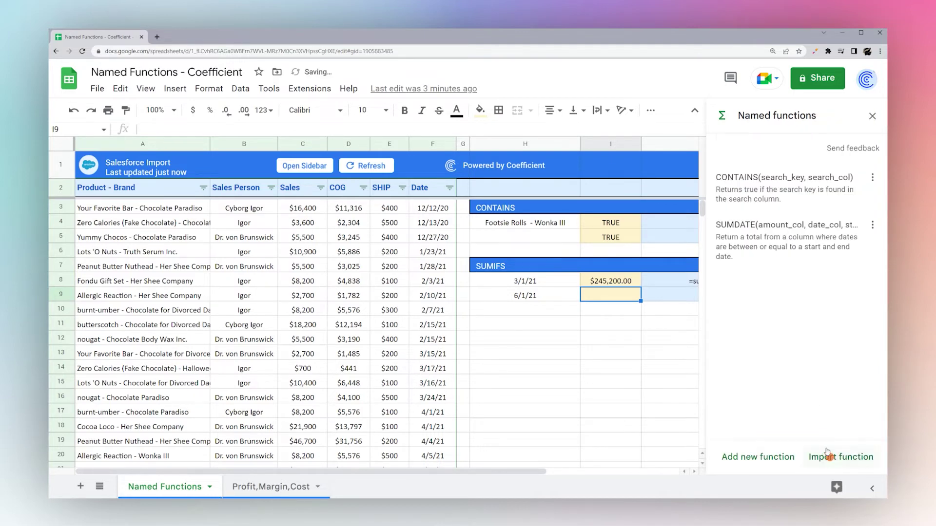
pyautogui.click(622, 299)
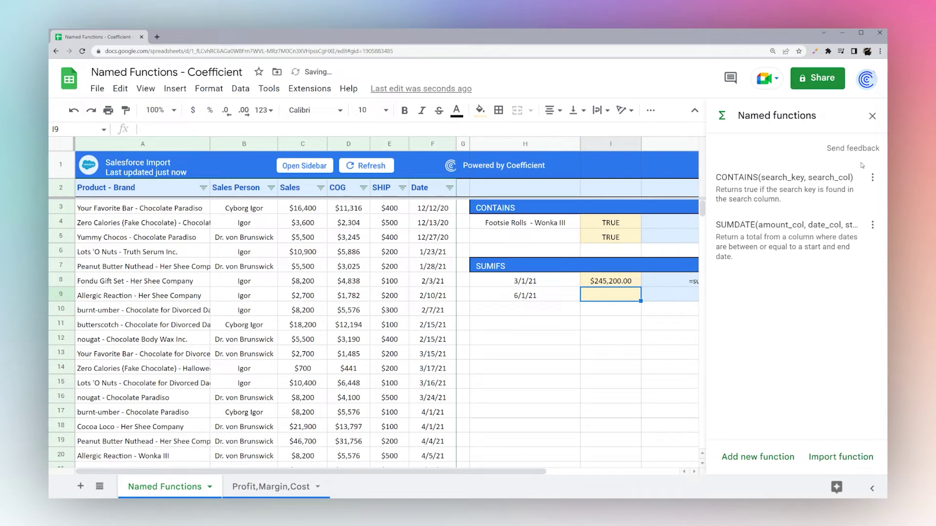
# Step: Enter =SUMDATE(C3:C,F3:F,H8,H9) in cell I9
pyautogui.click(872, 116)
pyautogui.write('=sumdat')
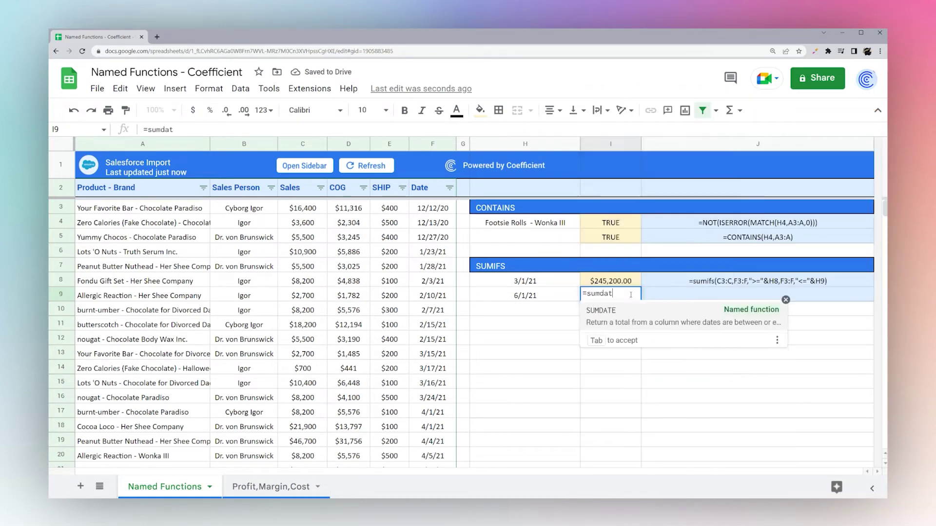
pyautogui.press('Tab')
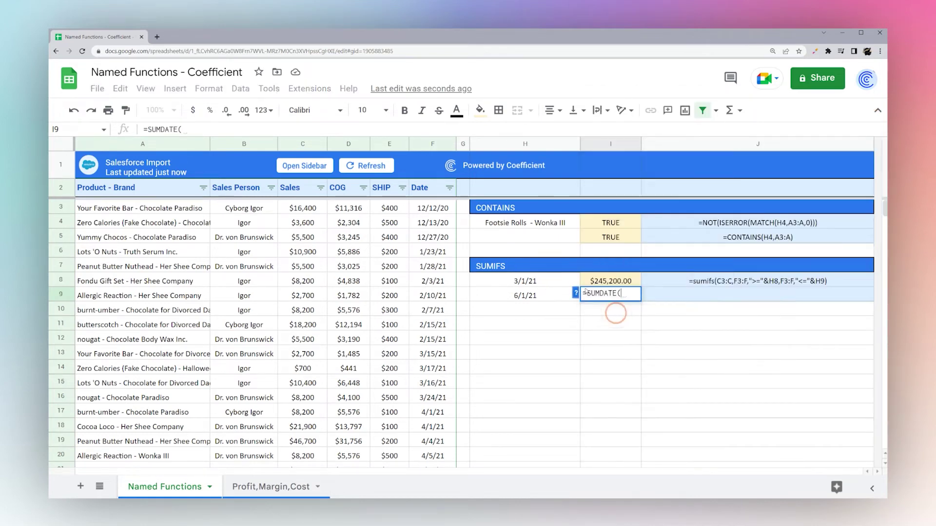
pyautogui.click(137, 128)
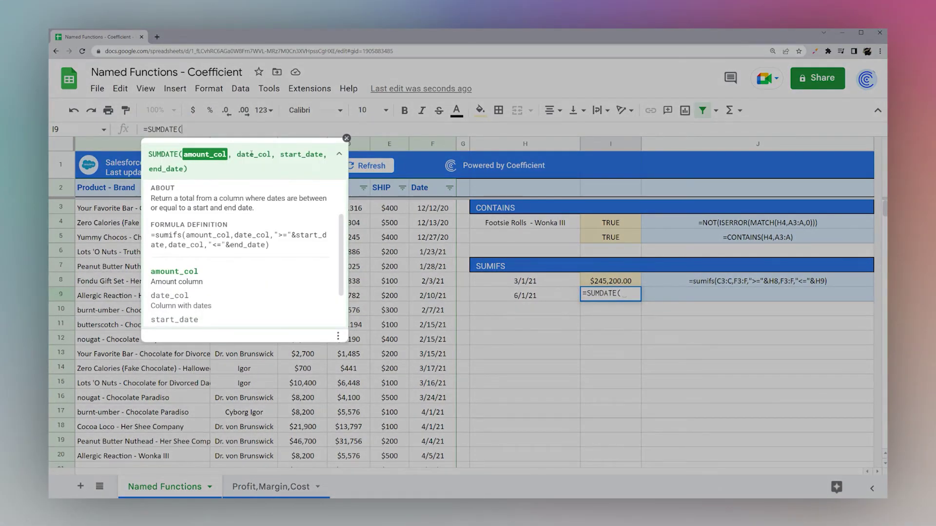
pyautogui.scroll(-2, 292, 234)
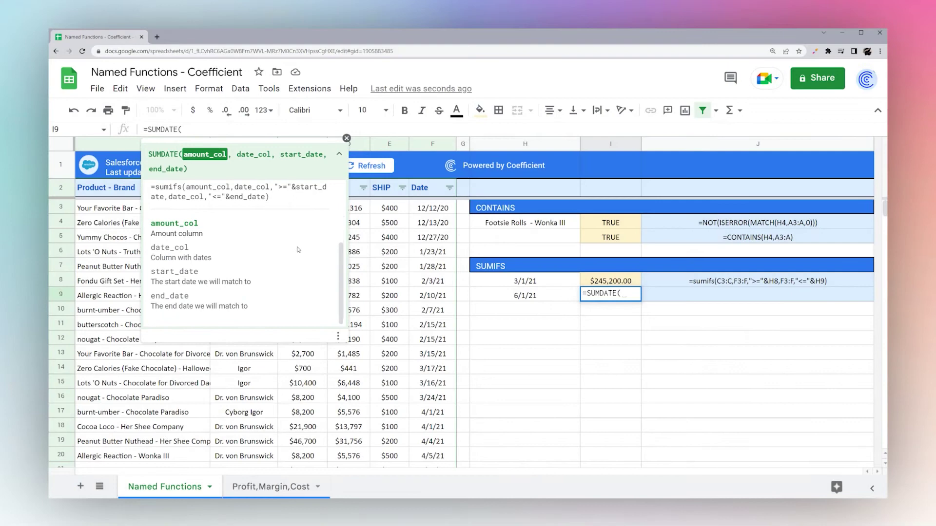
pyautogui.click(629, 291)
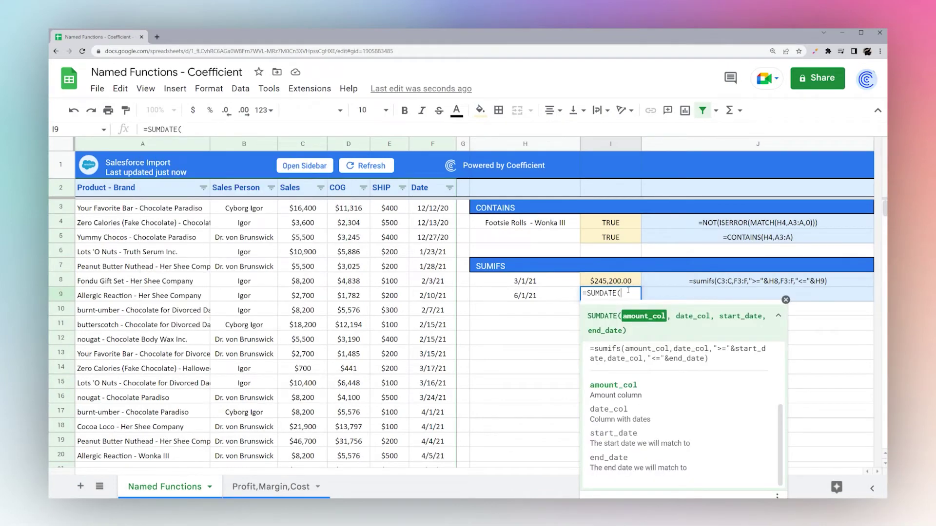
pyautogui.write('C3:C')
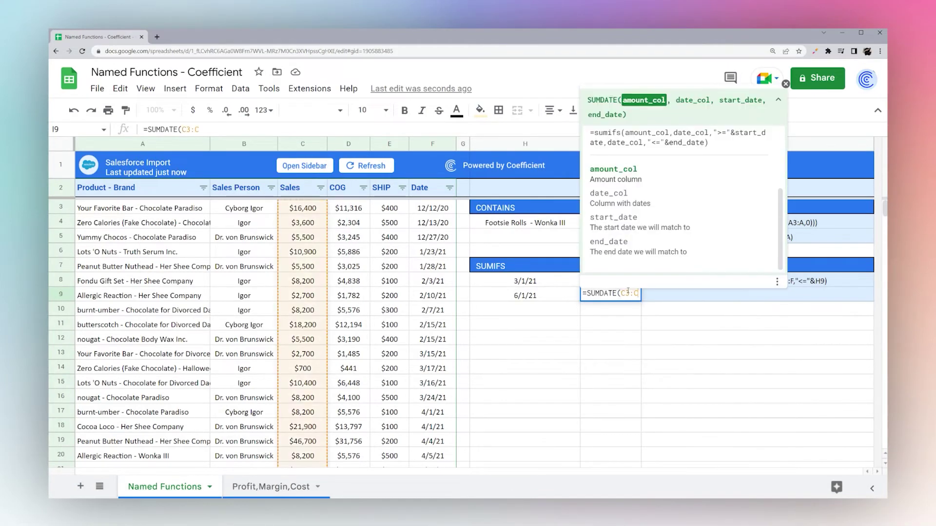
pyautogui.write(',F')
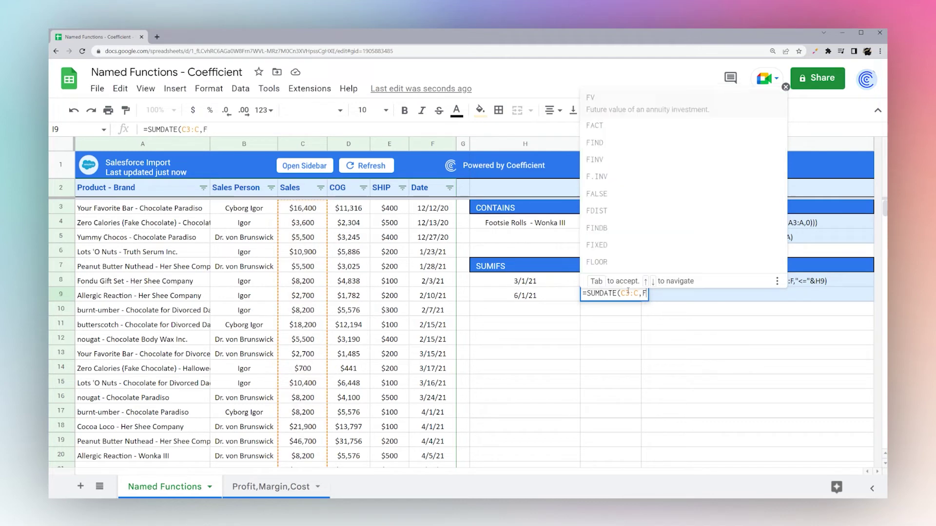
pyautogui.write('3:F,')
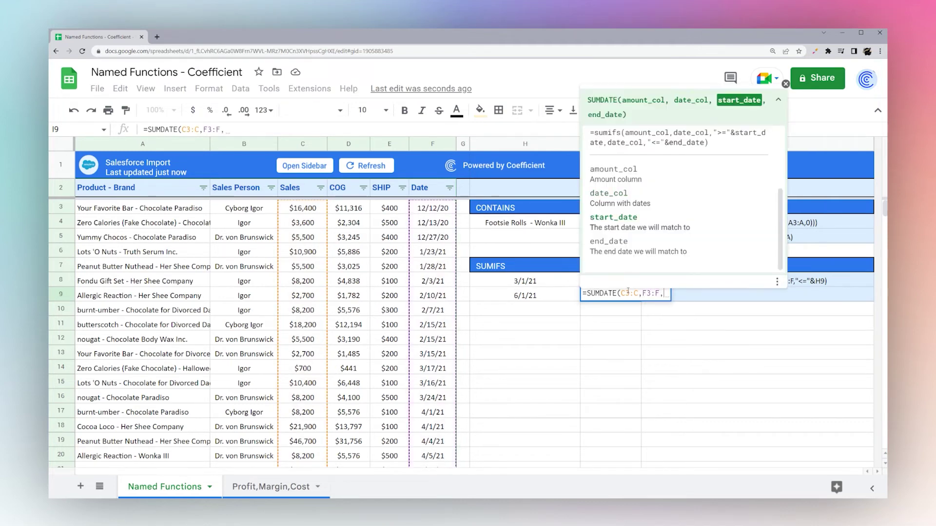
pyautogui.write('H8,H')
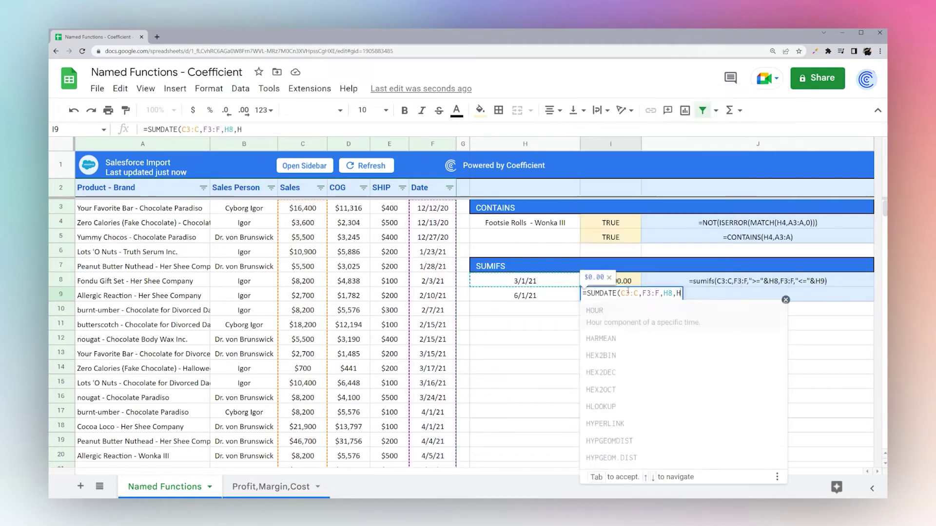
pyautogui.write('9)')
pyautogui.press('Return')
# Step: Compare I9's $245,200.00 result with the SUMIFS and SUMDATE formula texts in J8 and J9
pyautogui.click(619, 295)
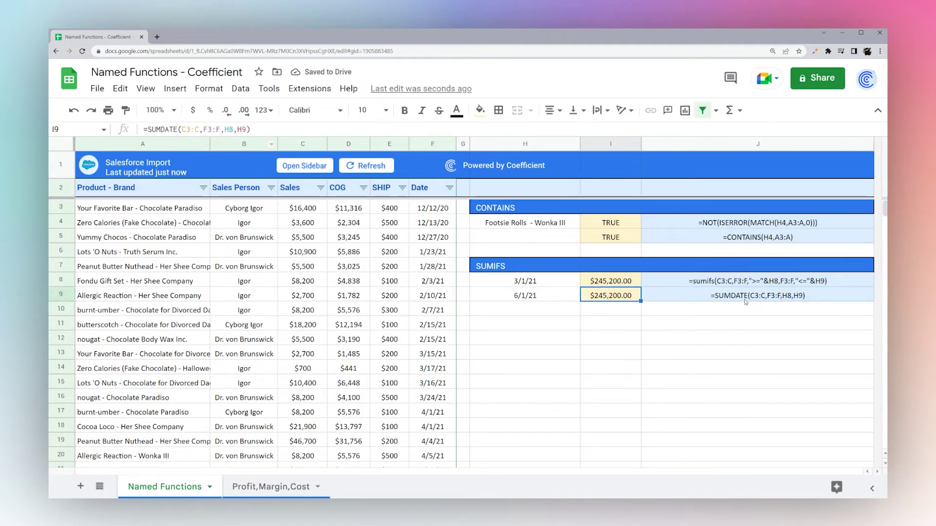
pyautogui.click(711, 281)
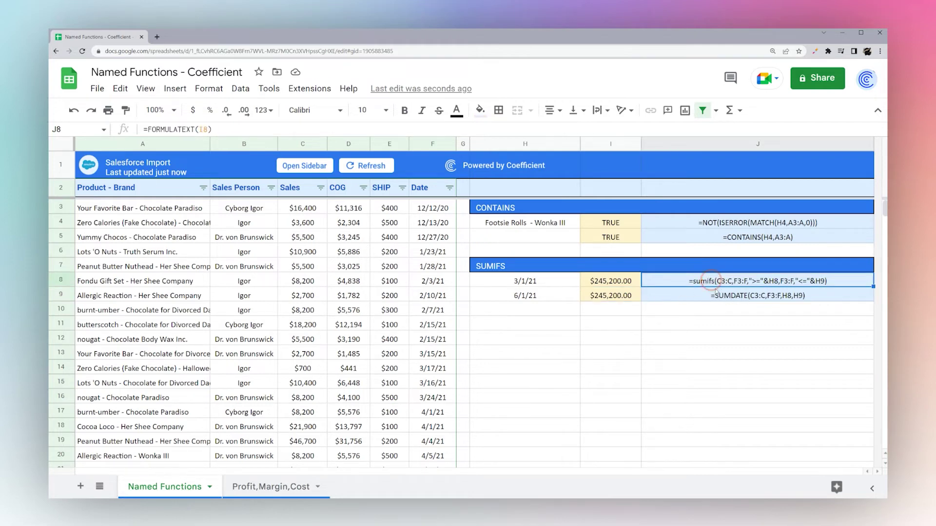
pyautogui.click(747, 300)
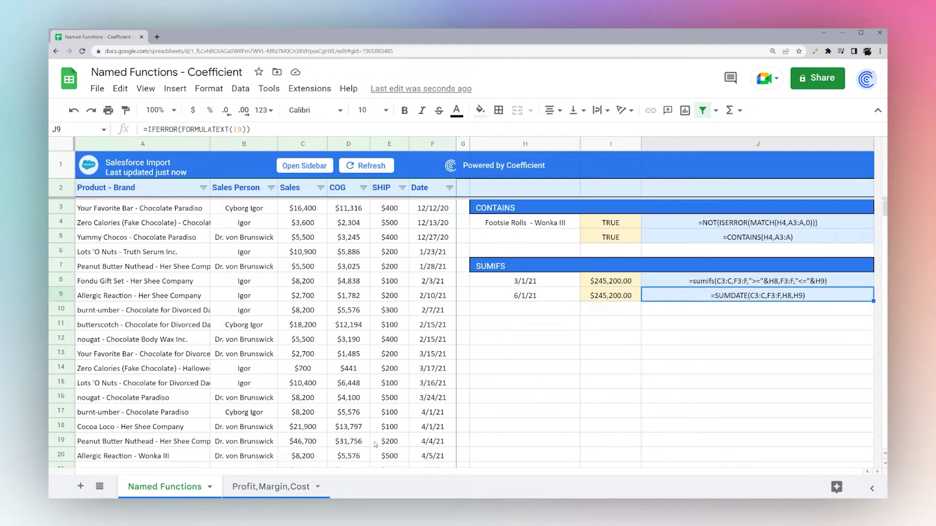
# Step: On the Profit,Margin,Cost sheet, review the Sales, COG, SHIP and PROFIT columns and select H3's whole arrayformula
pyautogui.click(271, 489)
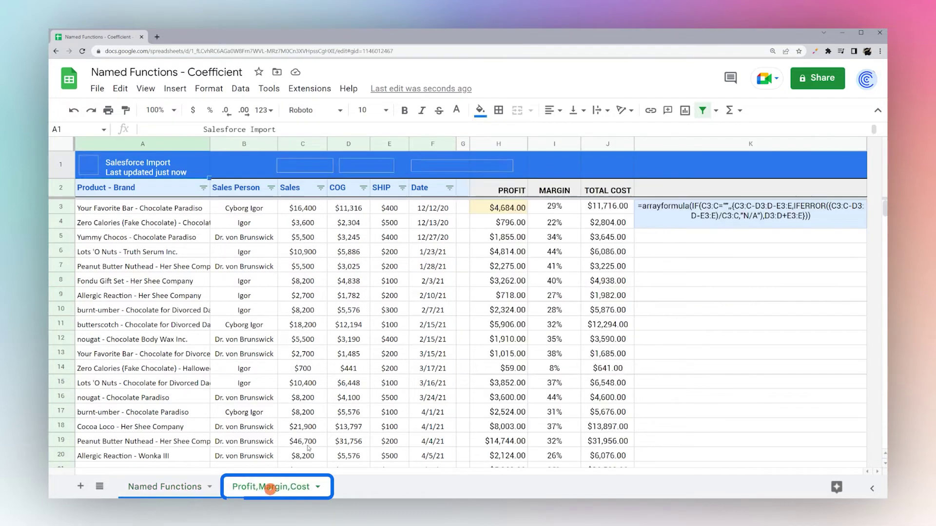
pyautogui.click(515, 208)
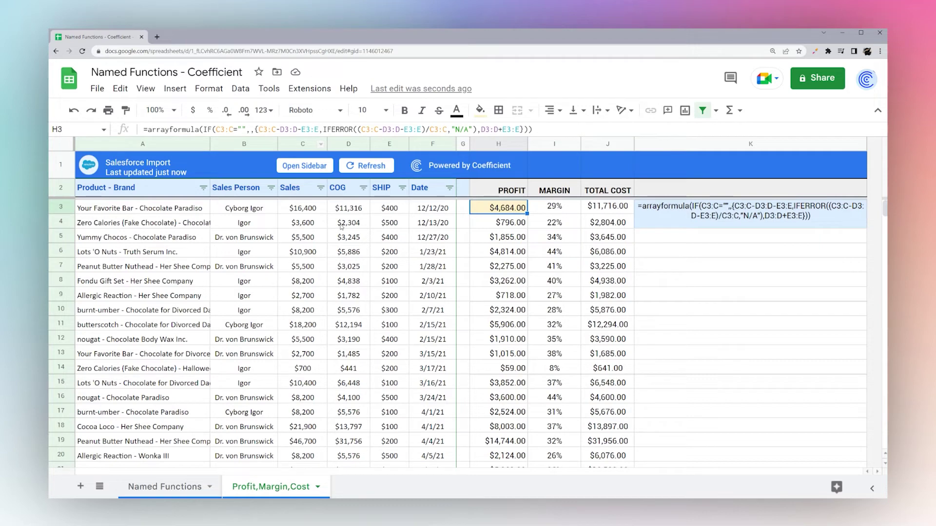
pyautogui.click(294, 192)
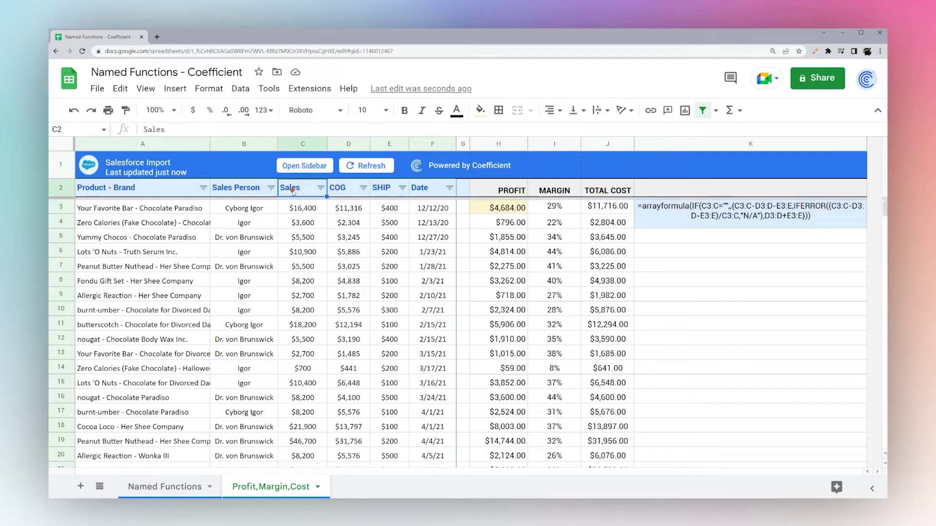
pyautogui.click(341, 189)
pyautogui.click(381, 190)
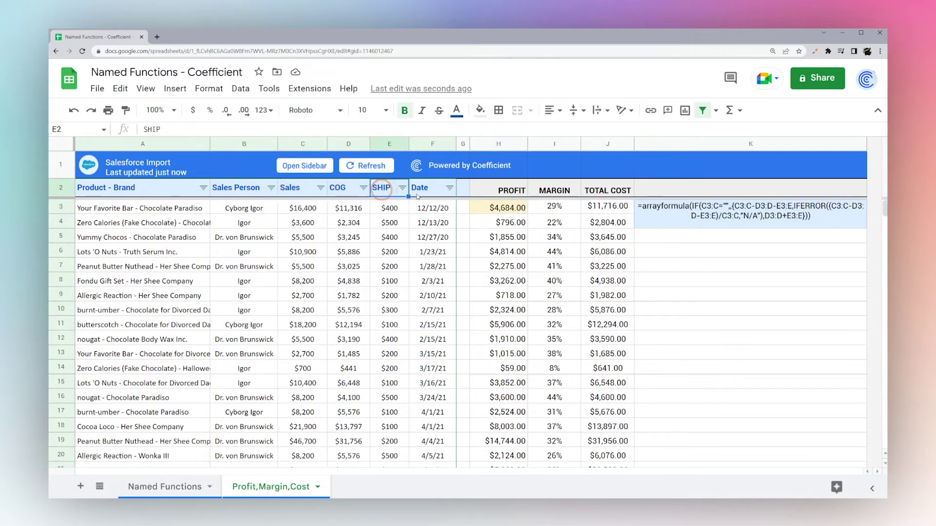
pyautogui.click(515, 191)
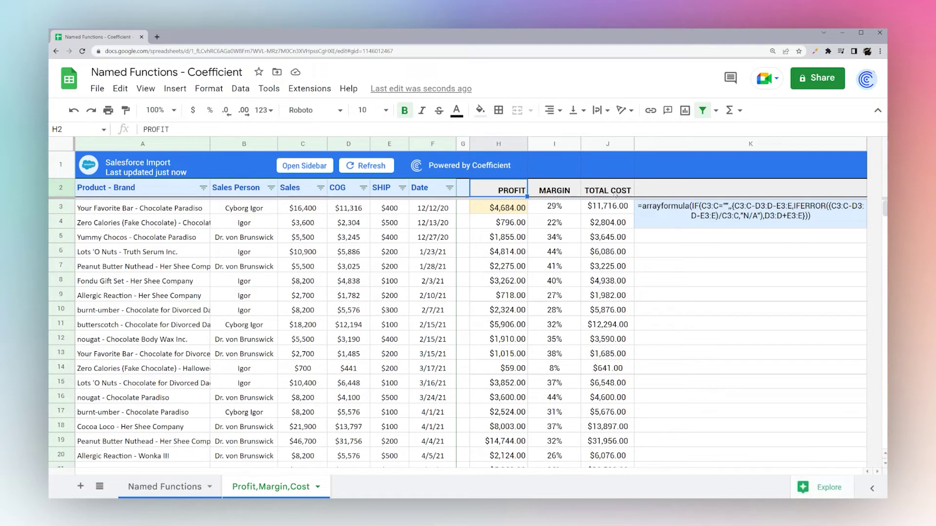
pyautogui.click(708, 220)
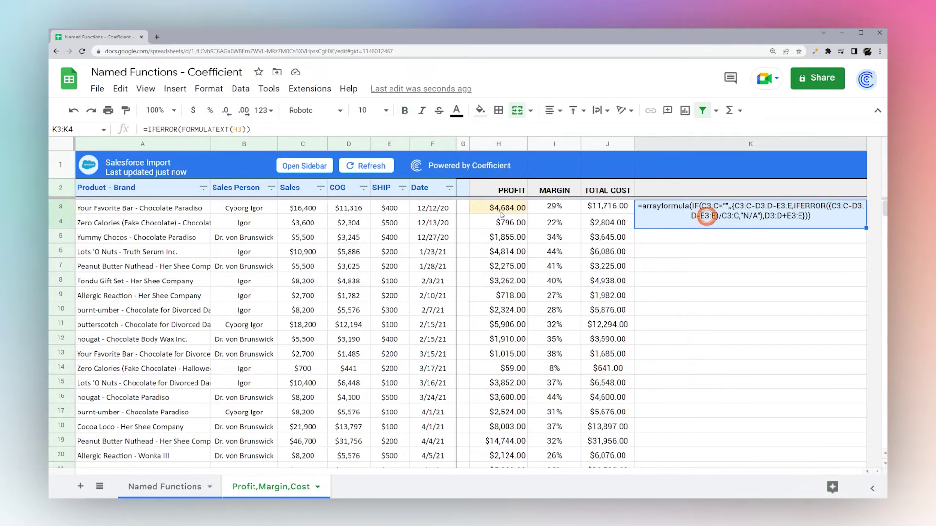
pyautogui.click(504, 208)
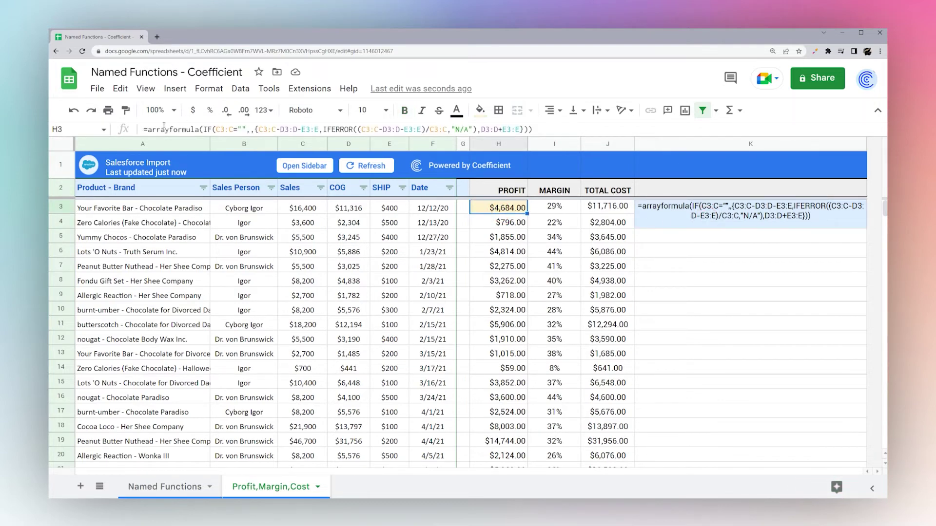
pyautogui.moveTo(148, 130); pyautogui.dragTo(560, 129)
pyautogui.hotkey('ctrl', 'c')
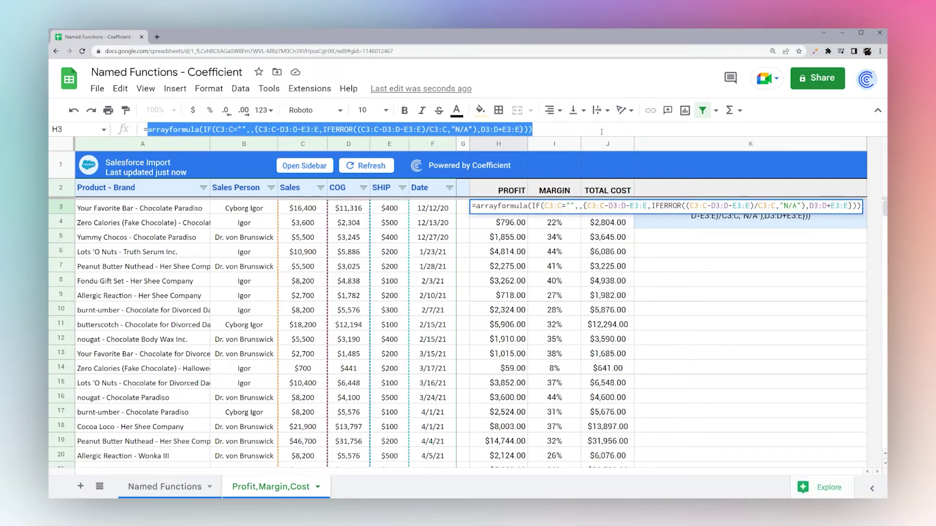
# Step: Add named function PROFITMARGIN, described 'Determine profit, margin, and total cost based on sales, COG, and ship cost'
pyautogui.click(240, 88)
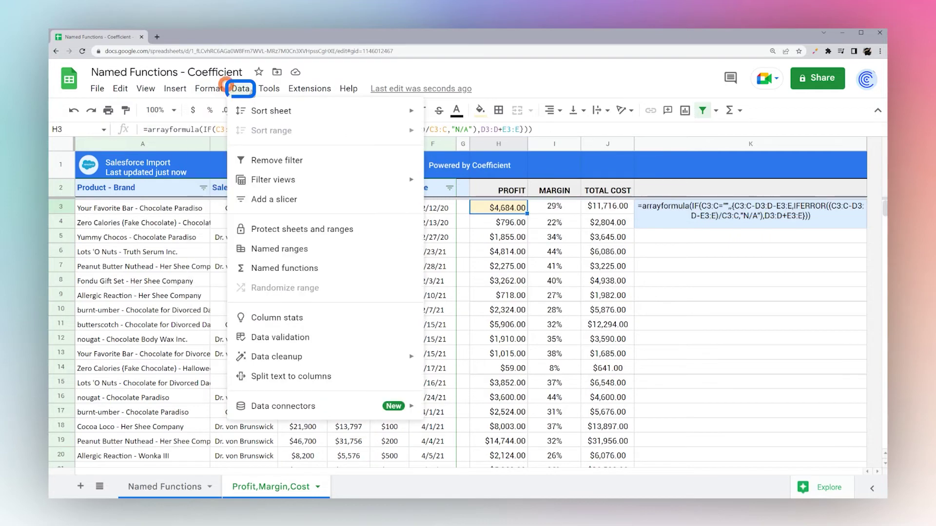
pyautogui.click(276, 271)
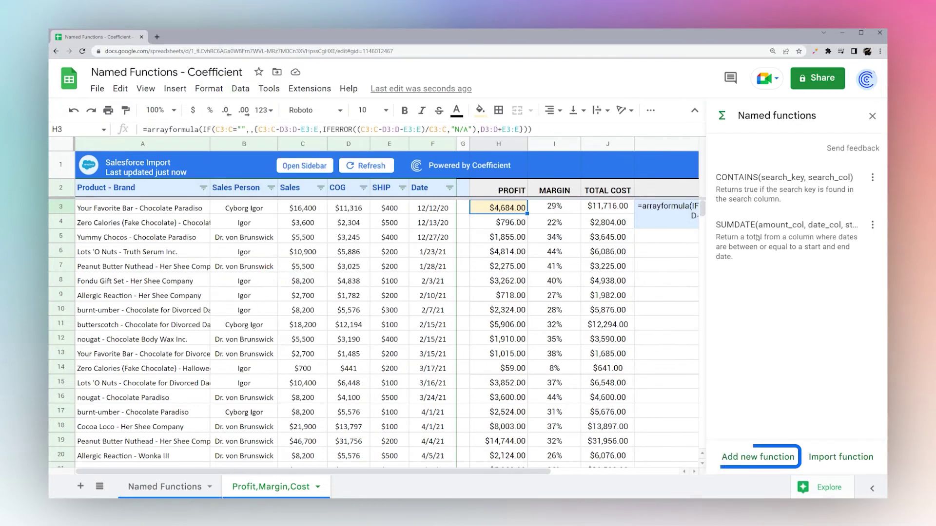
pyautogui.click(756, 453)
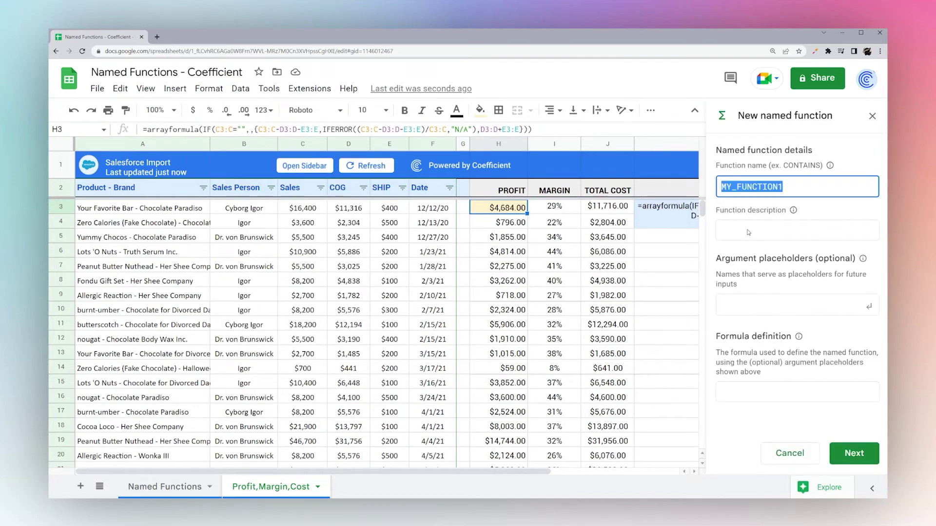
pyautogui.write('PROFI')
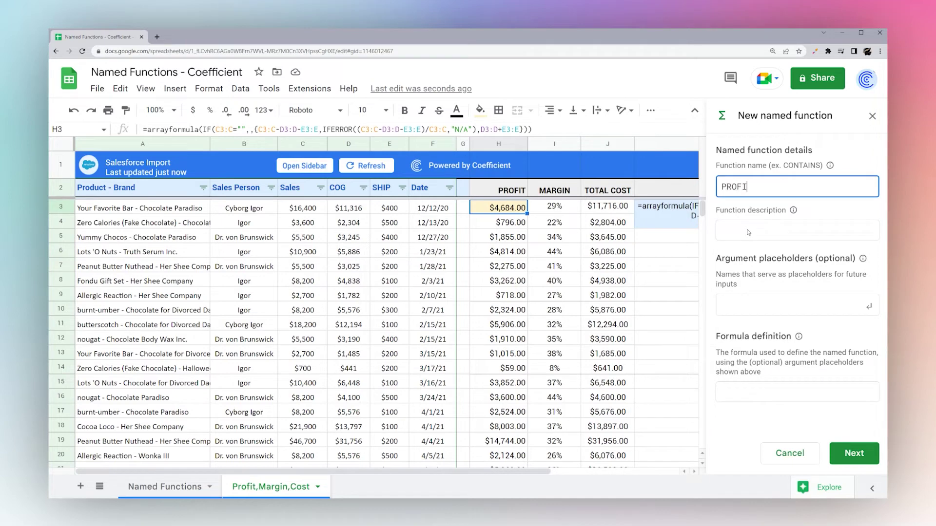
pyautogui.write('TMARGIN')
pyautogui.click(748, 233)
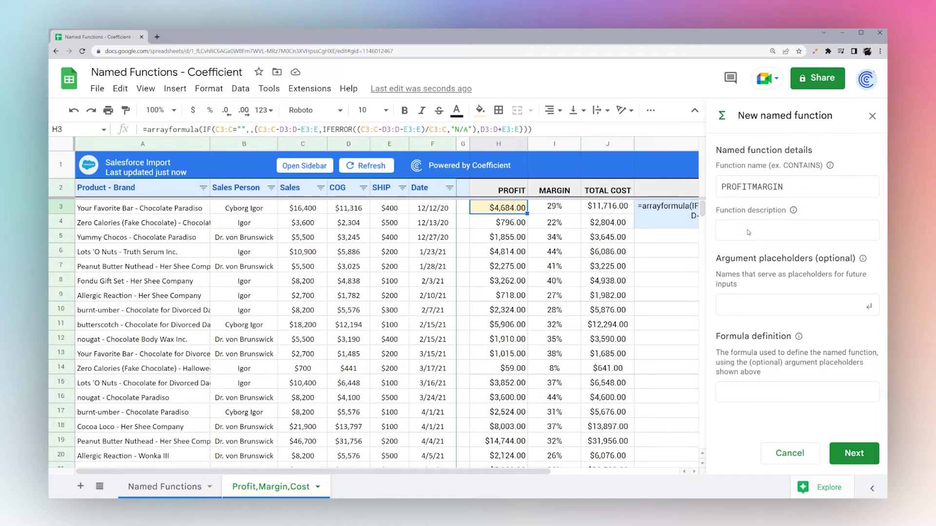
pyautogui.write('Determine profit, margin, and ')
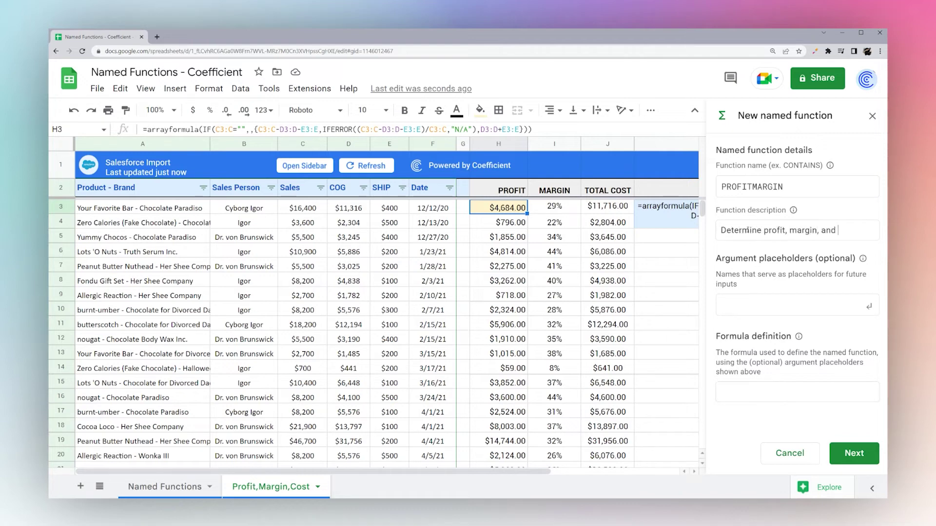
pyautogui.write('total cost b')
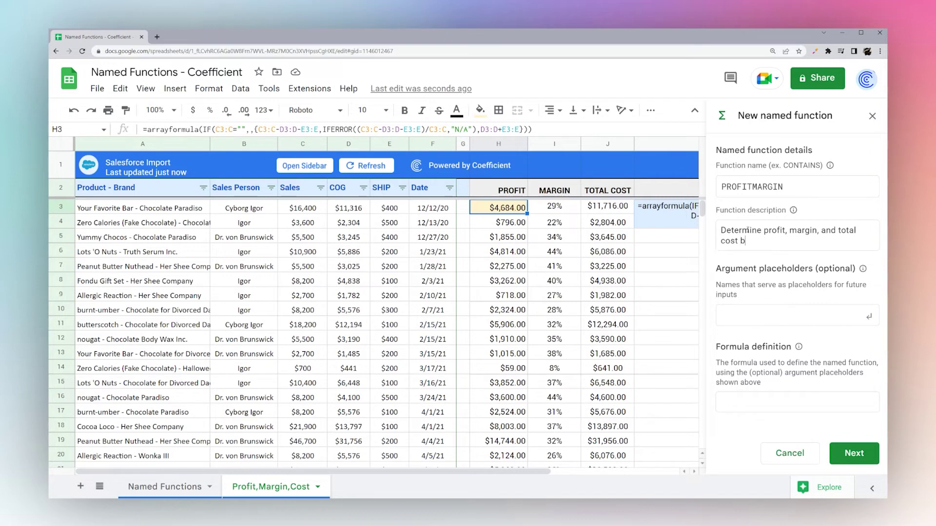
pyautogui.write('ased on sales, COG, and ship costs')
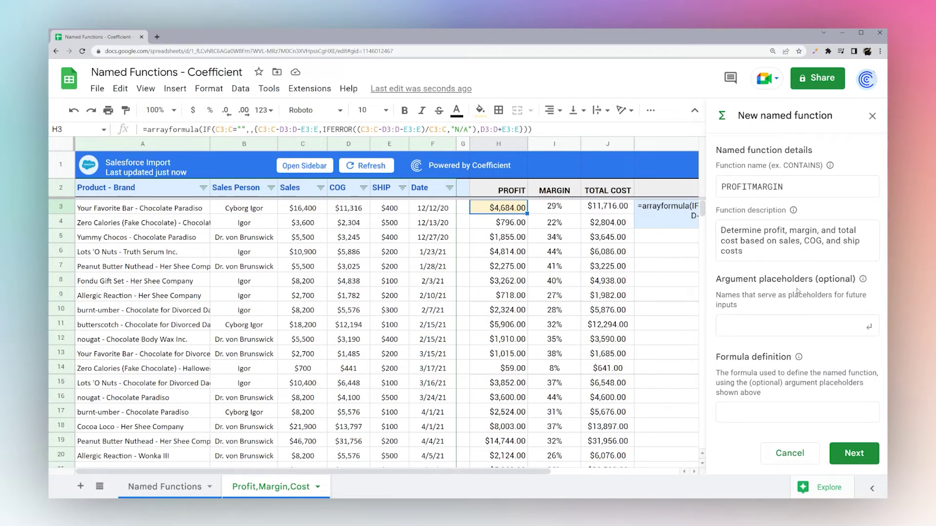
# Step: Give PROFITMARGIN the argument placeholders sales_col, cog_col and ship_col
pyautogui.click(748, 327)
pyautogui.moveTo(185, 144); pyautogui.dragTo(428, 144)
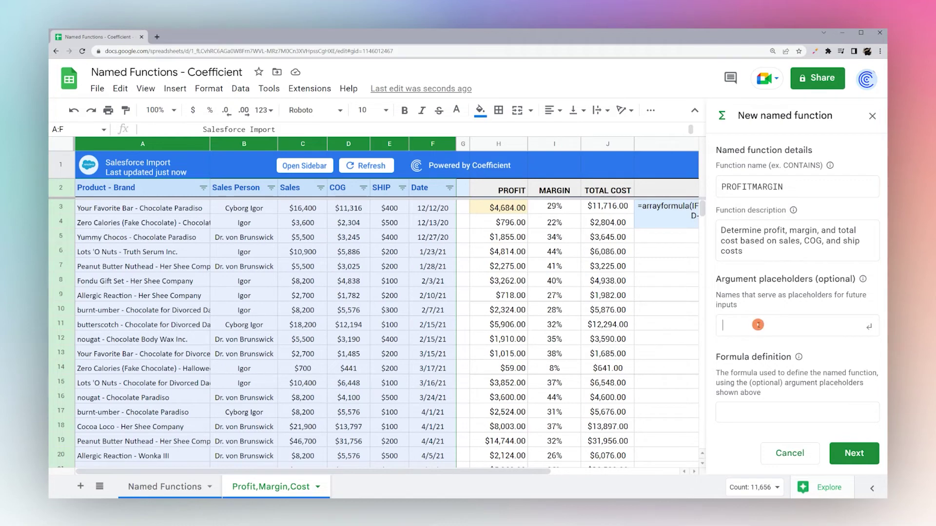
pyautogui.click(515, 213)
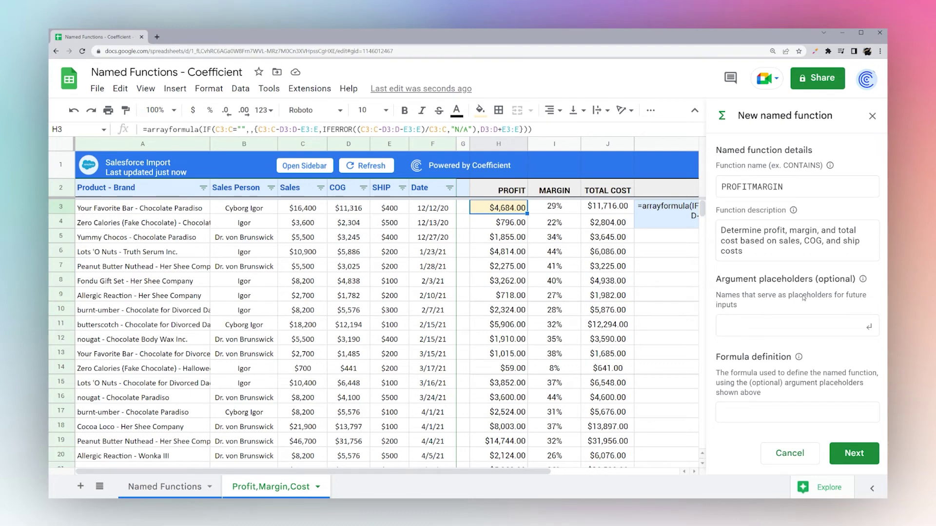
pyautogui.write('sales_col')
pyautogui.press('Return')
pyautogui.write('cog_col')
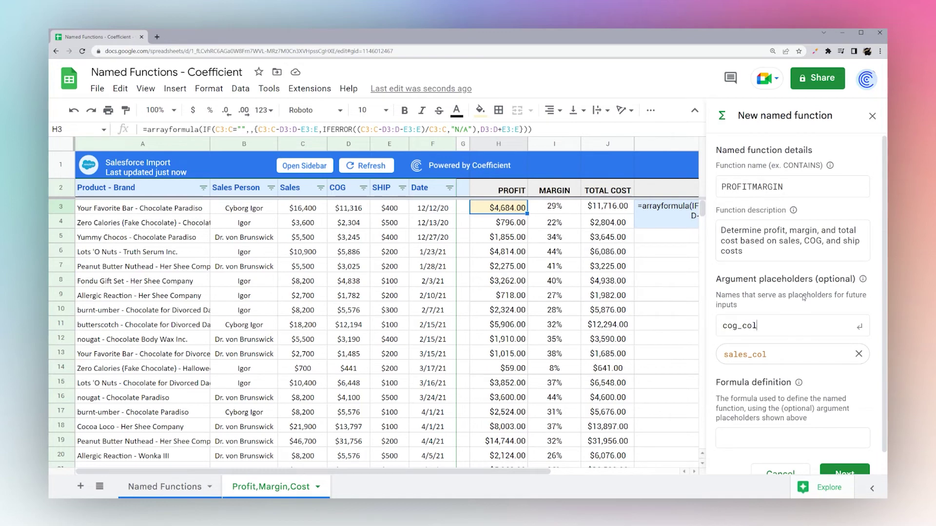
pyautogui.press('Return')
pyautogui.write('s')
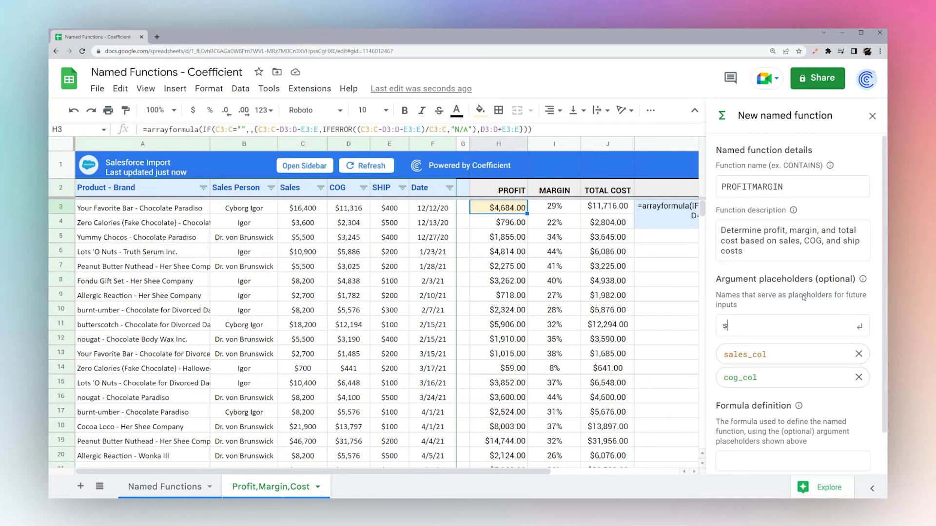
pyautogui.write('hip_col')
pyautogui.press('Return')
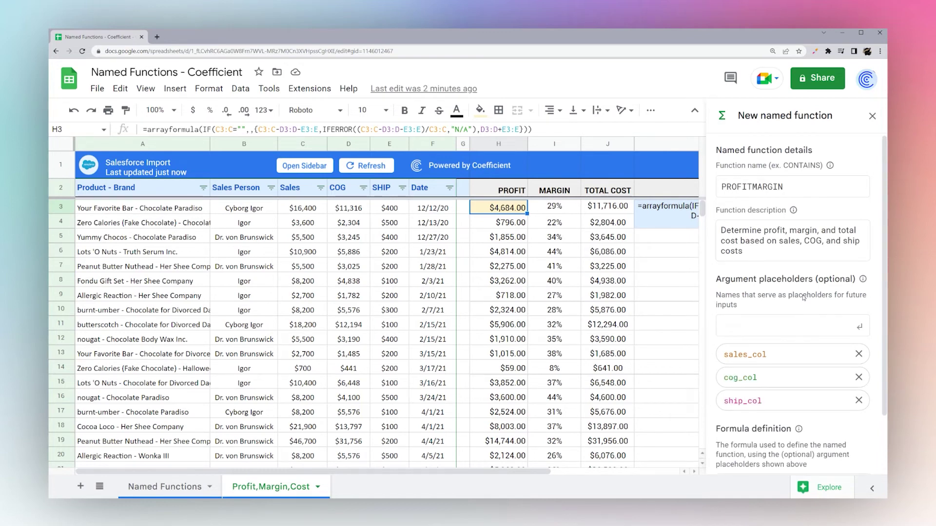
pyautogui.scroll(-2, 803, 297)
# Step: Paste H3's arrayformula as the definition, swapping C3:C, D3:D, E3:E for sales_col, cog_col, ship_col
pyautogui.click(755, 418)
pyautogui.hotkey('ctrl', 'v')
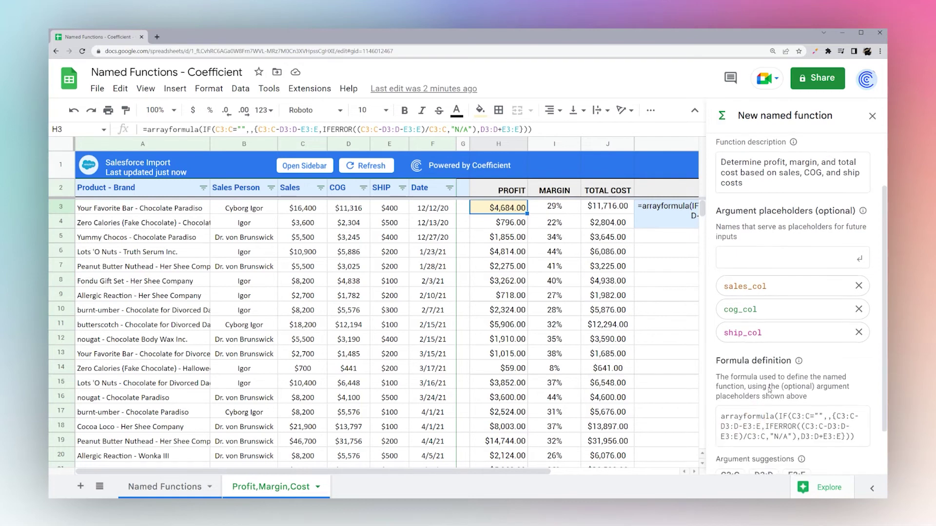
pyautogui.scroll(-1, 769, 390)
pyautogui.moveTo(790, 376); pyautogui.dragTo(810, 377)
pyautogui.write('sales')
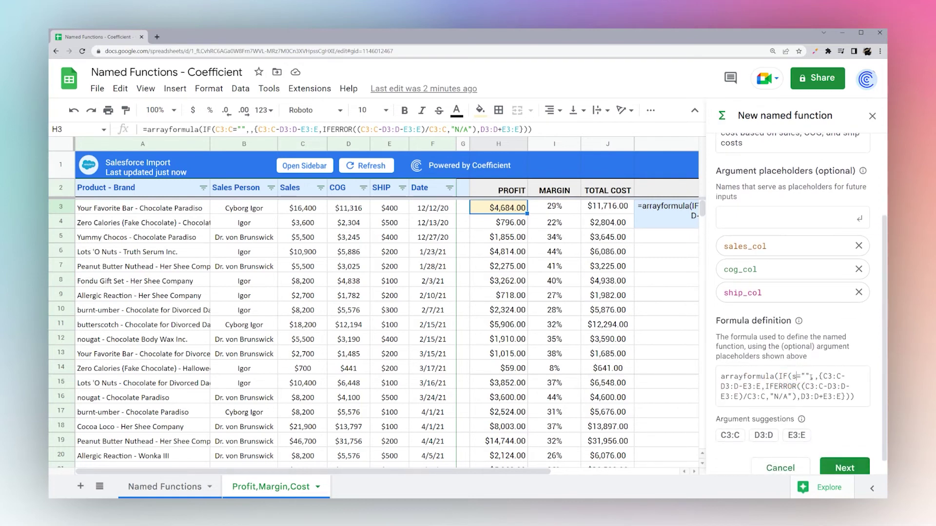
pyautogui.write('_col')
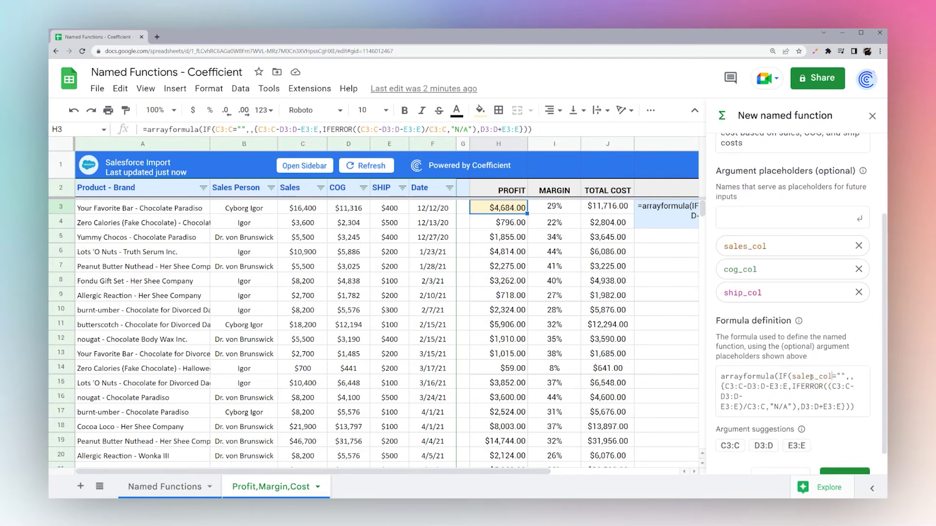
pyautogui.moveTo(726, 386); pyautogui.dragTo(742, 387)
pyautogui.write('sales_col-cog_col-ship_col,IFERROR((')
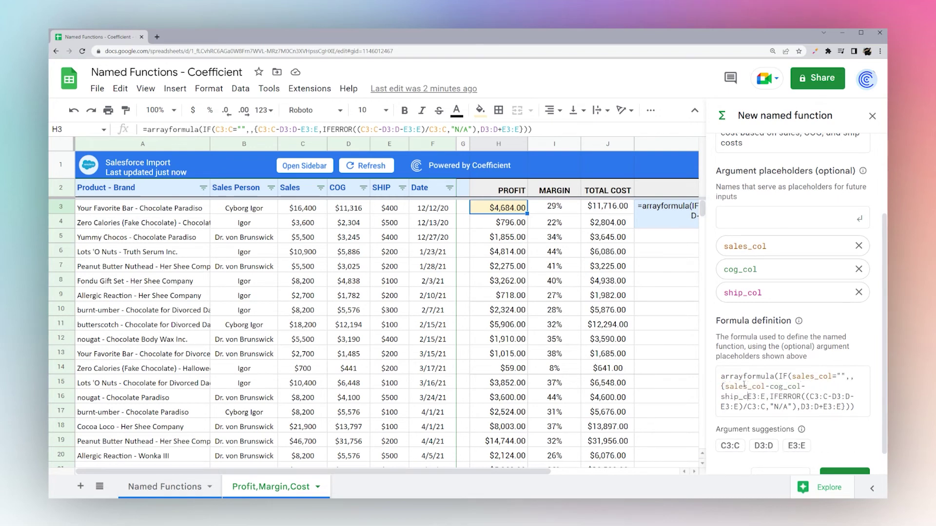
pyautogui.write('sales_col-cog_col-')
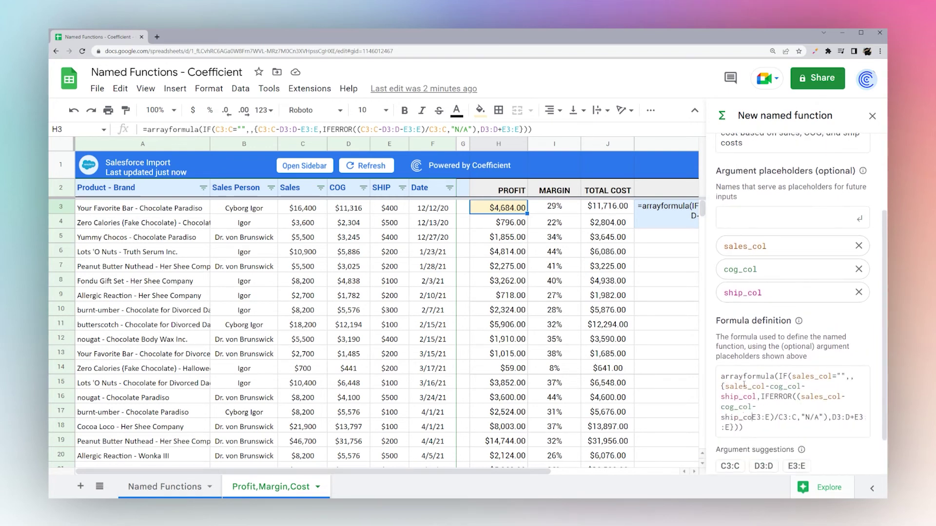
pyautogui.write('ship_col)/sales_col,"N/A"),cog_col+ship_col')
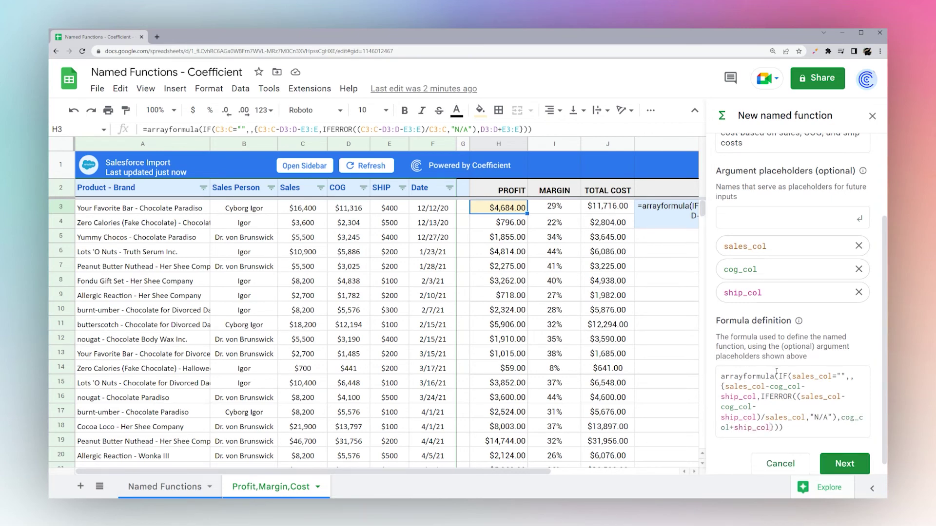
# Step: Describe sales_col as 'Column with sales amount' (example C3:C) and cog_col as 'Column with COG' (example D3:D)
pyautogui.click(843, 464)
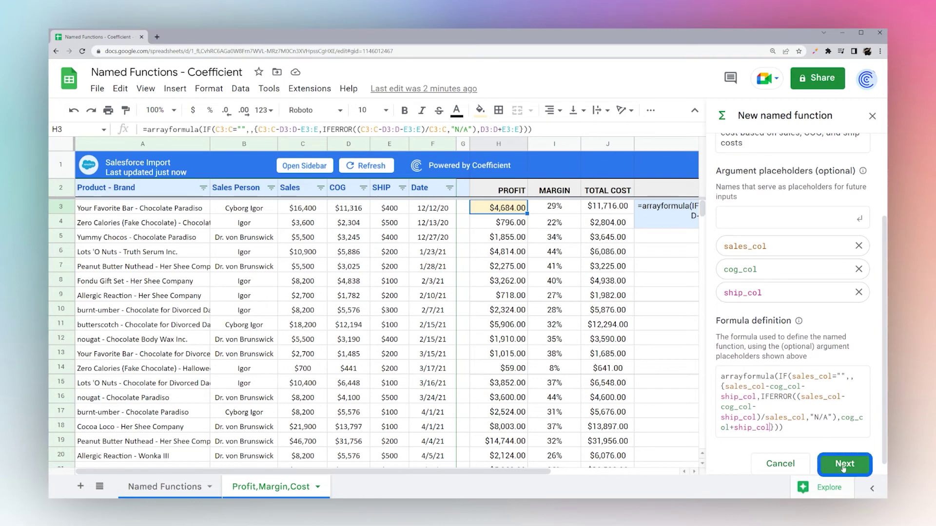
pyautogui.scroll(-2, 787, 292)
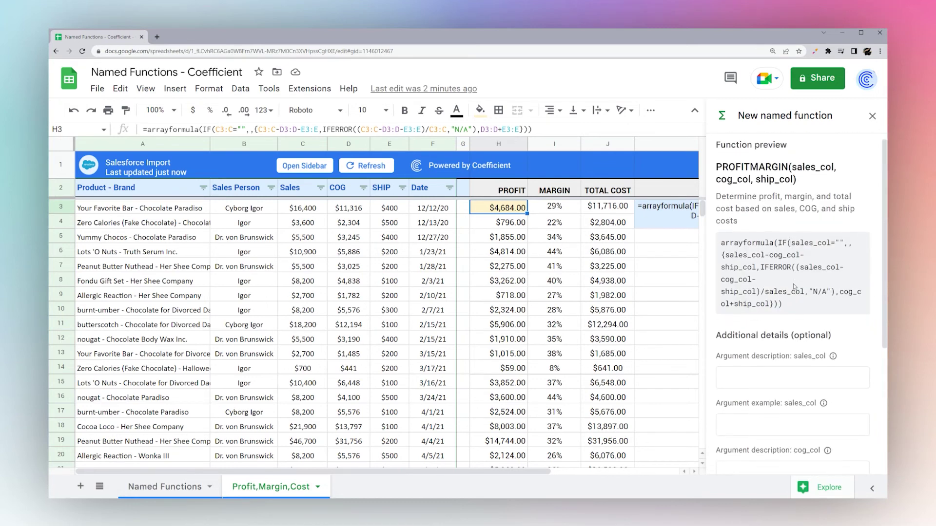
pyautogui.click(773, 303)
pyautogui.write('Co')
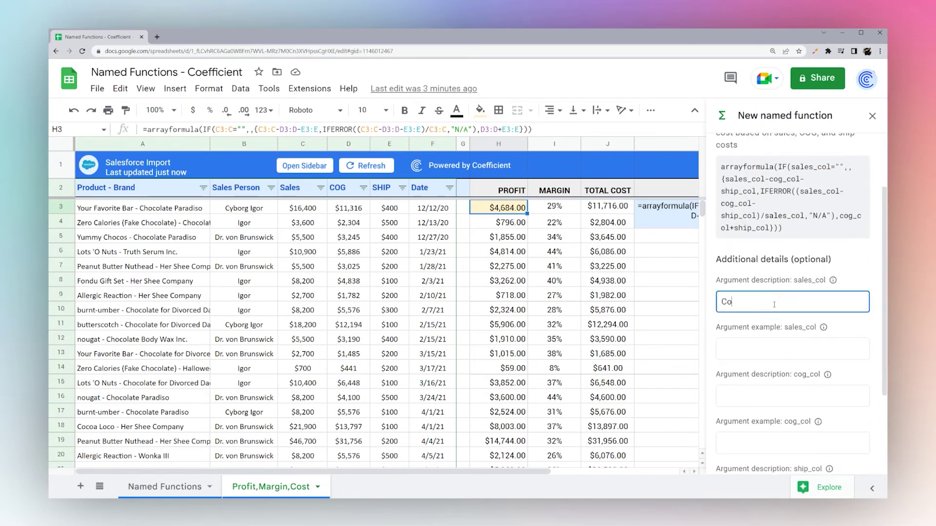
pyautogui.write('lumn with sales amount')
pyautogui.click(721, 349)
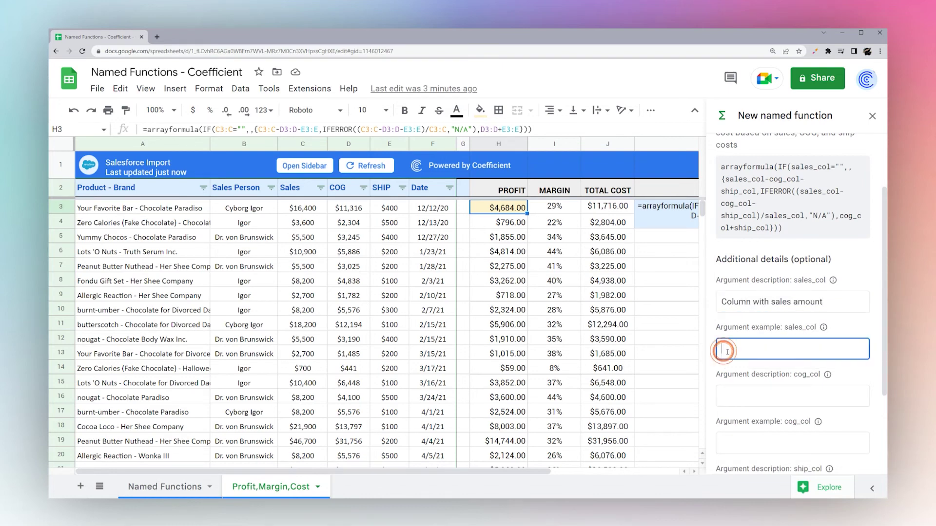
pyautogui.write('C3:C')
pyautogui.click(776, 396)
pyautogui.write('Column with COG')
pyautogui.click(773, 443)
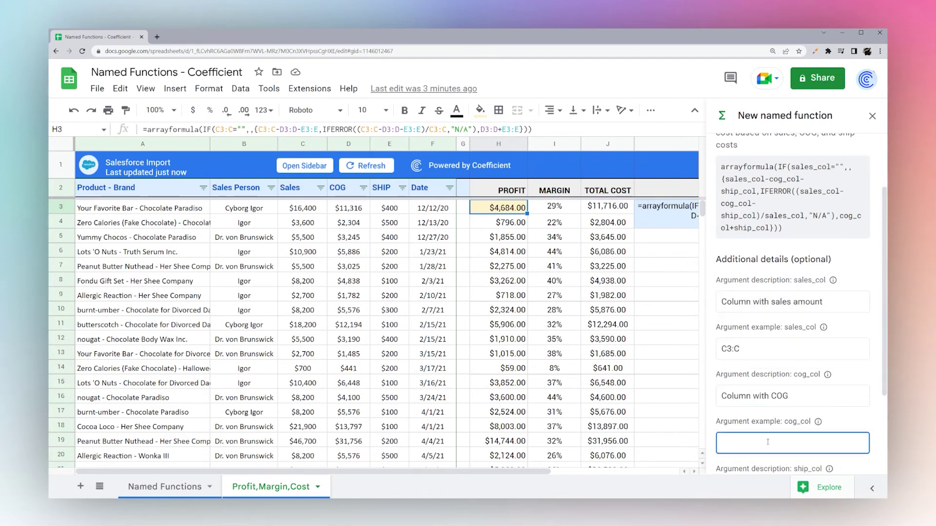
pyautogui.write('D3:D')
# Step: Describe ship_col as 'Column with shipping costs' with example E3:E, and create the function
pyautogui.scroll(-3, 773, 443)
pyautogui.click(750, 368)
pyautogui.write('Column with shipping costs')
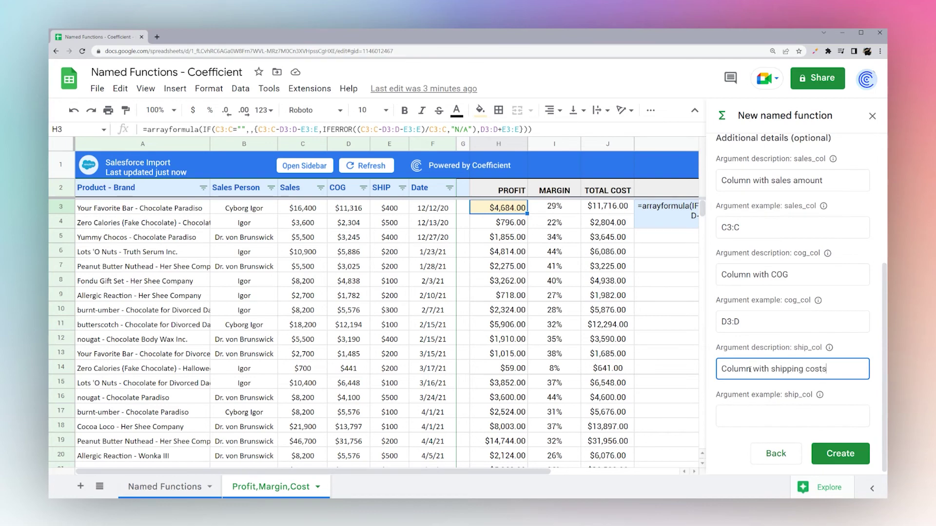
pyautogui.click(742, 418)
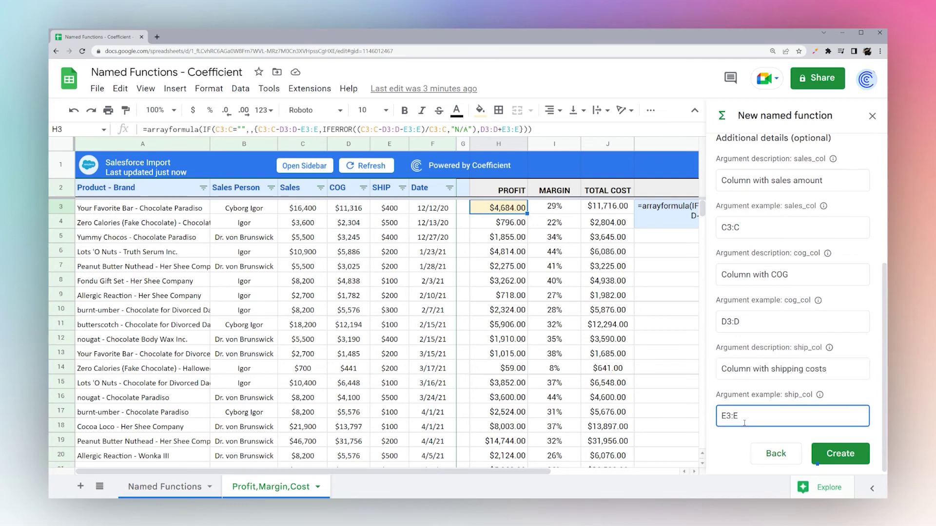
pyautogui.write('E3:E')
pyautogui.click(840, 453)
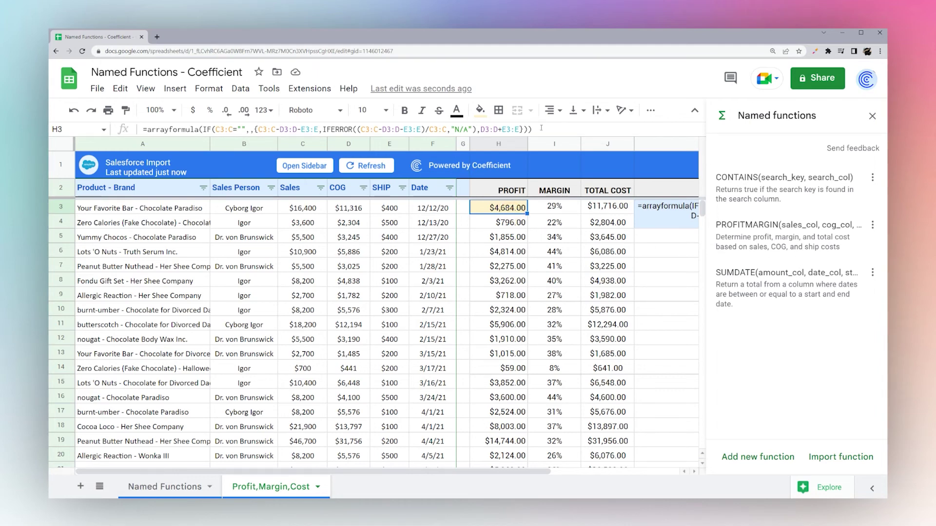
# Step: Replace H3's arrayformula with =PROFITMARGIN(C3:C,D3:D,E3:E), still returning $4,684.00 profit
pyautogui.moveTo(541, 129); pyautogui.dragTo(147, 129)
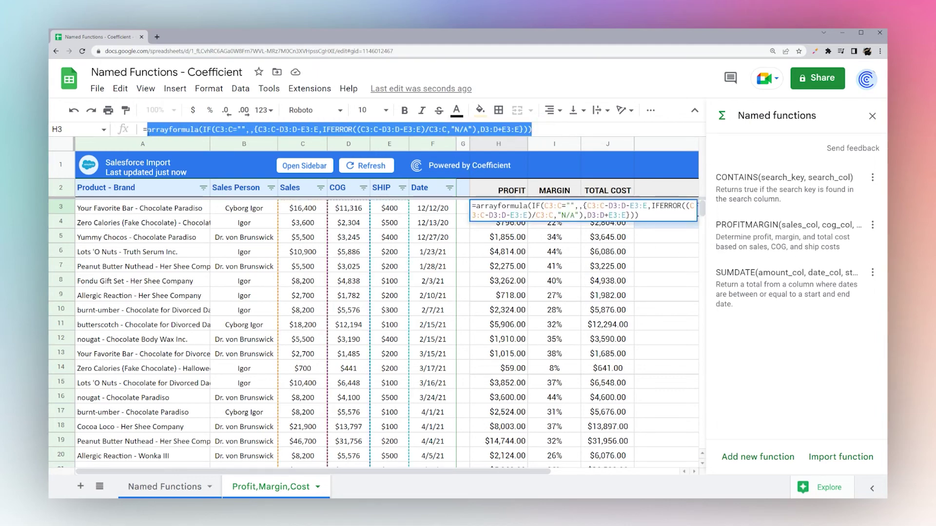
pyautogui.write('prof')
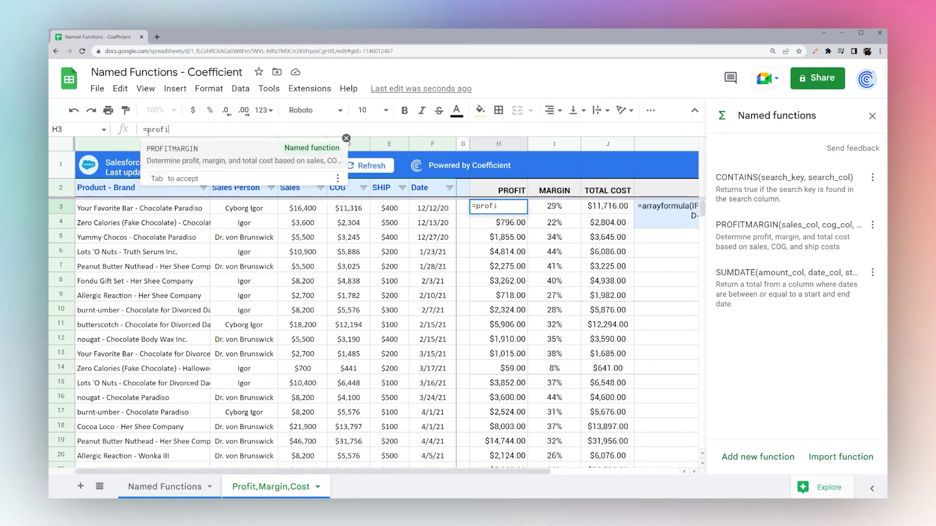
pyautogui.write('i')
pyautogui.press('Tab')
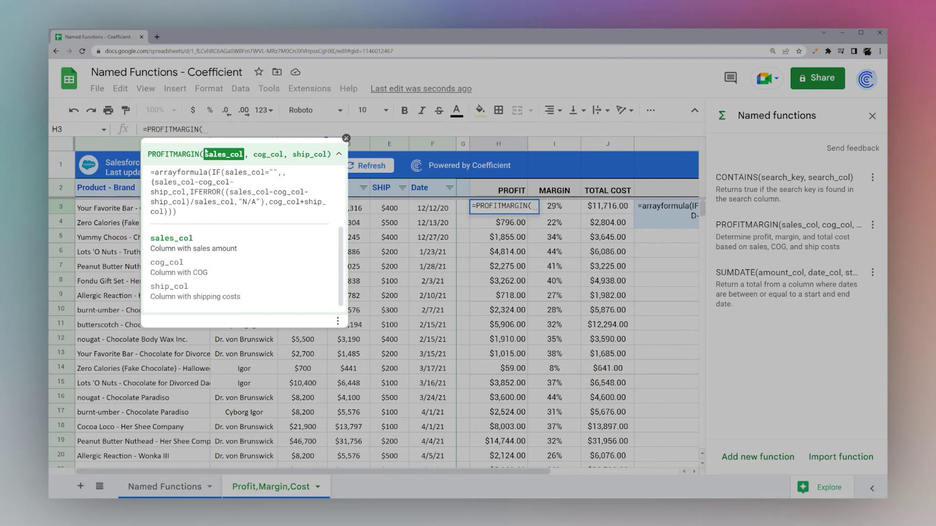
pyautogui.click(346, 138)
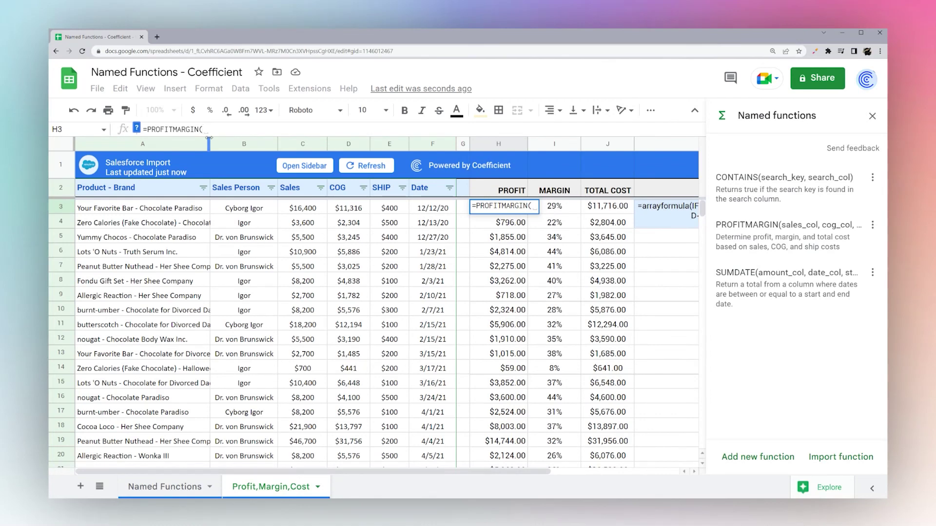
pyautogui.write('C3:C')
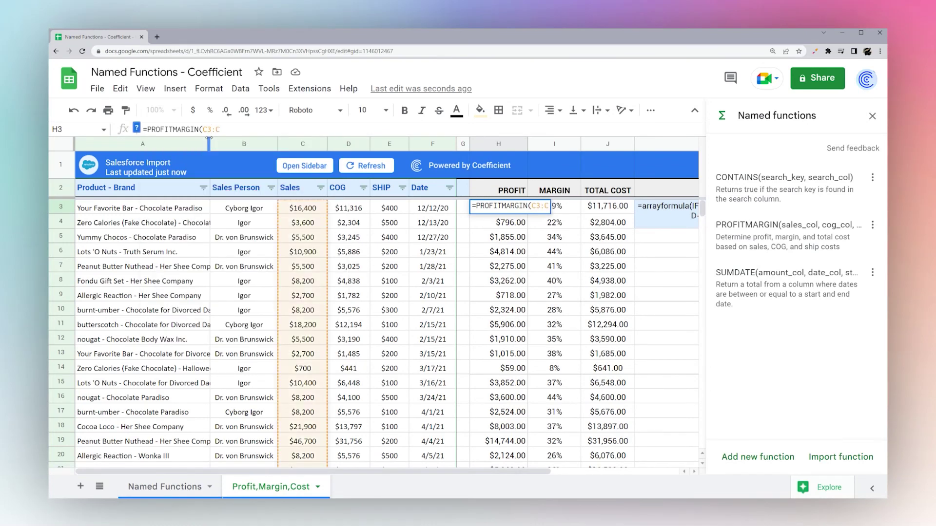
pyautogui.write(',D3:D')
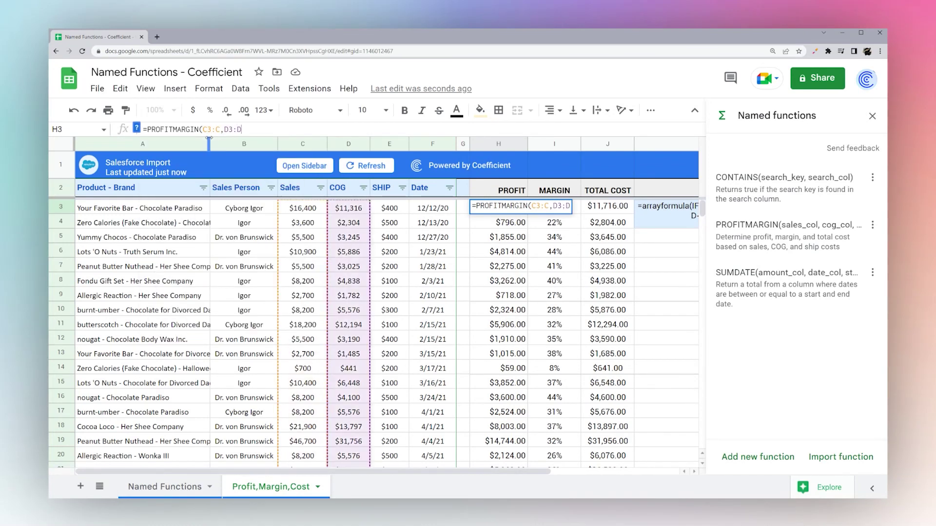
pyautogui.write(',E3:E')
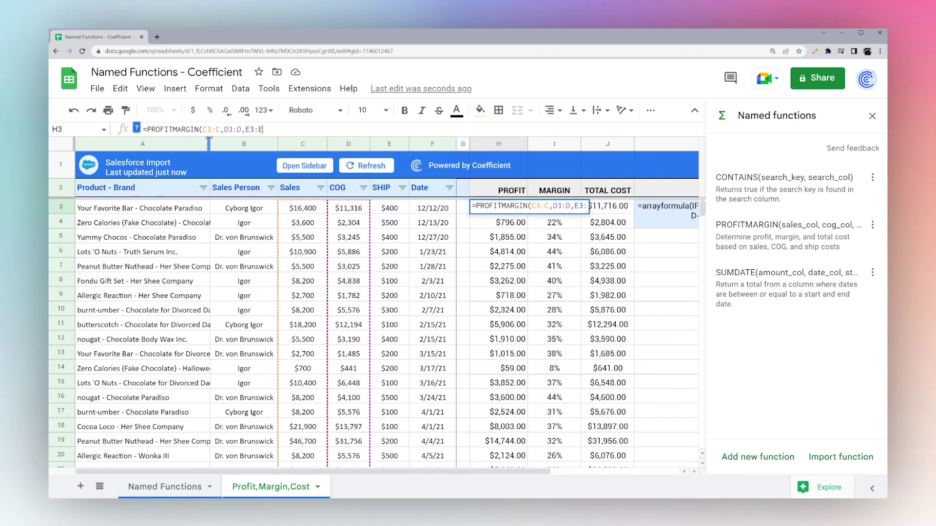
pyautogui.write(')')
pyautogui.press('Return')
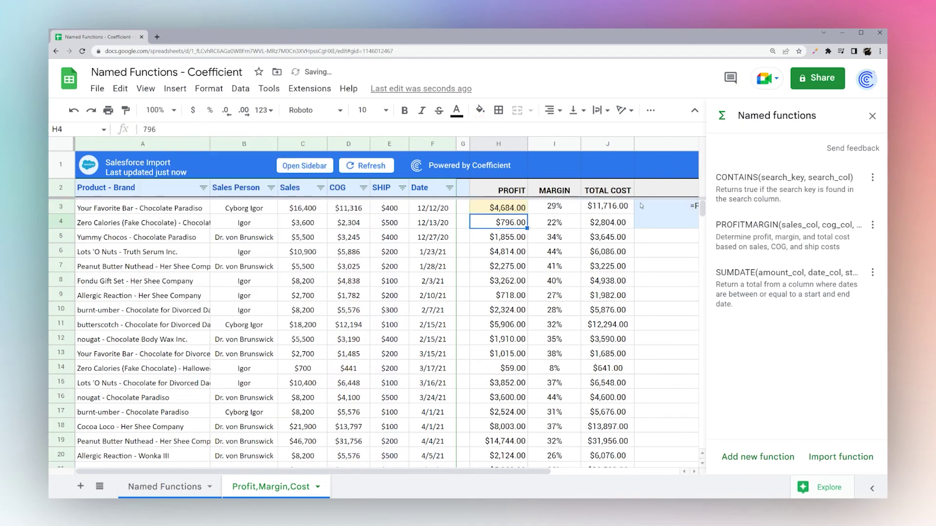
# Step: Close the named functions panel and check H3's formula reads =PROFITMARGIN(C3:C,D3:D,E3:E)
pyautogui.click(872, 116)
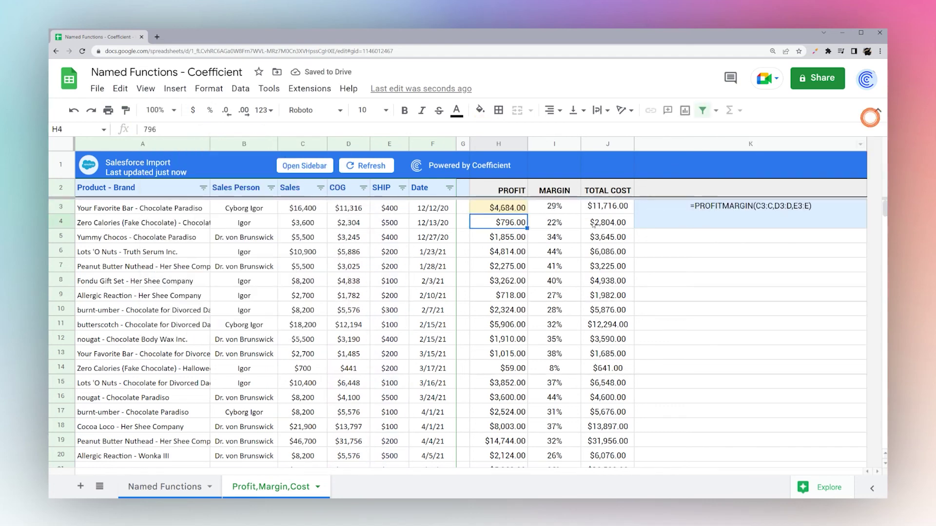
pyautogui.click(506, 206)
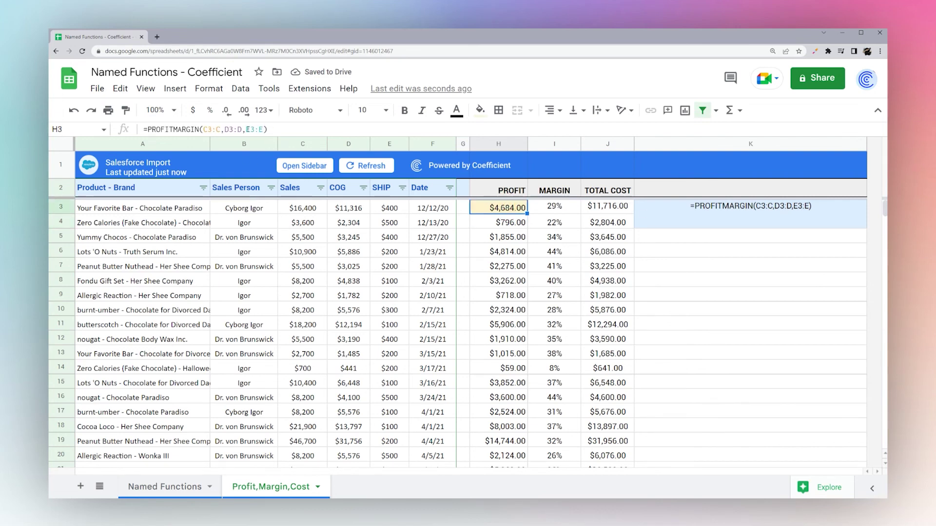